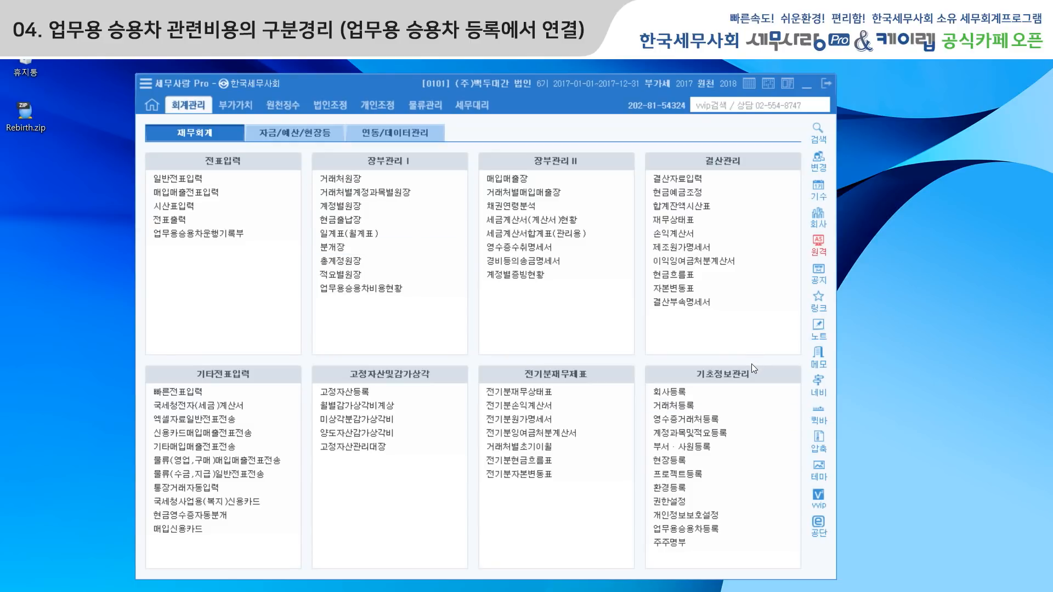
Step: Open the business passenger car registration (업무용승용차등록) and move its window aside so the main menu stays reachable
click(691, 530)
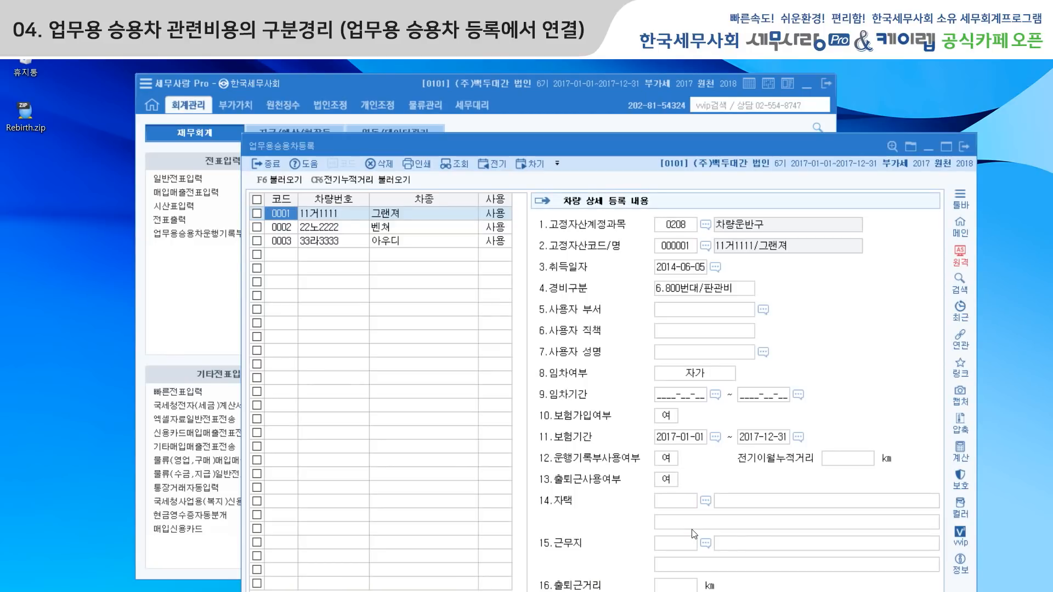
drag(604, 147, 574, 100)
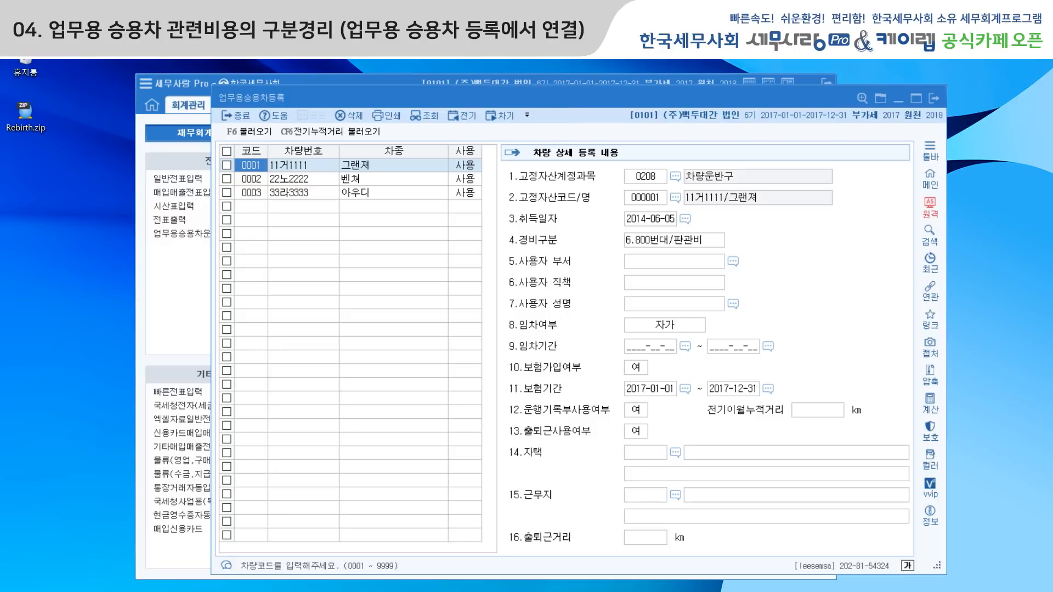
drag(575, 100, 532, 87)
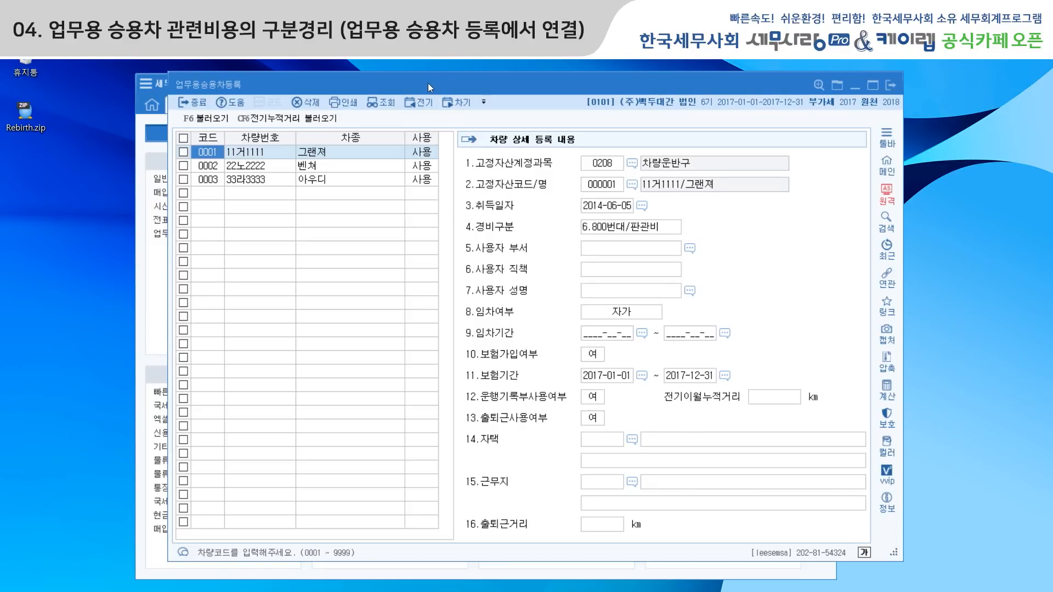
drag(428, 84, 528, 80)
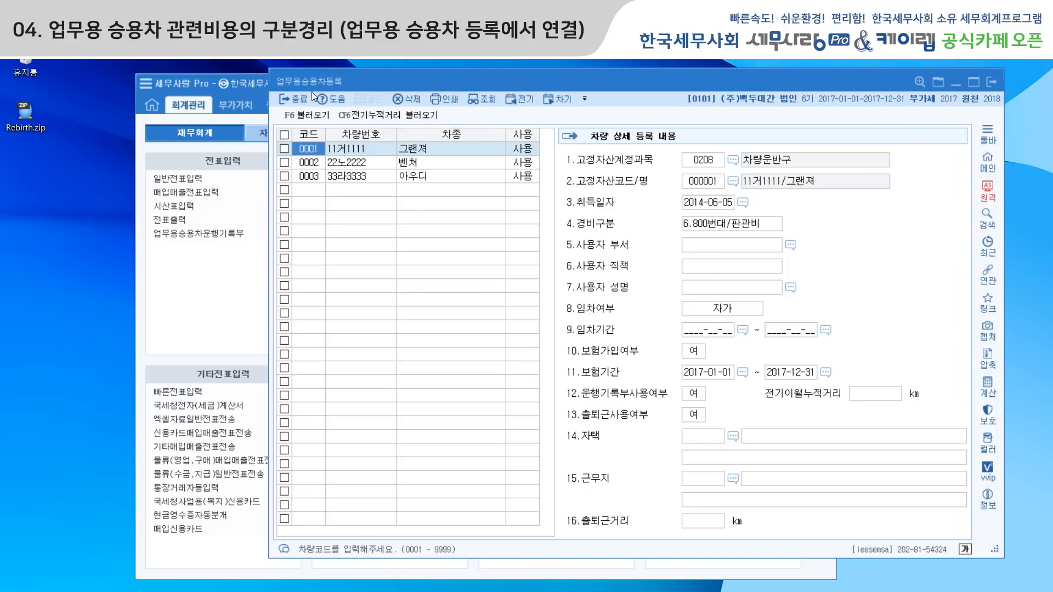
Step: Open the fixed asset registration (고정자산등록) for account 0208 차량운반구 and review its three vehicle assets
click(238, 279)
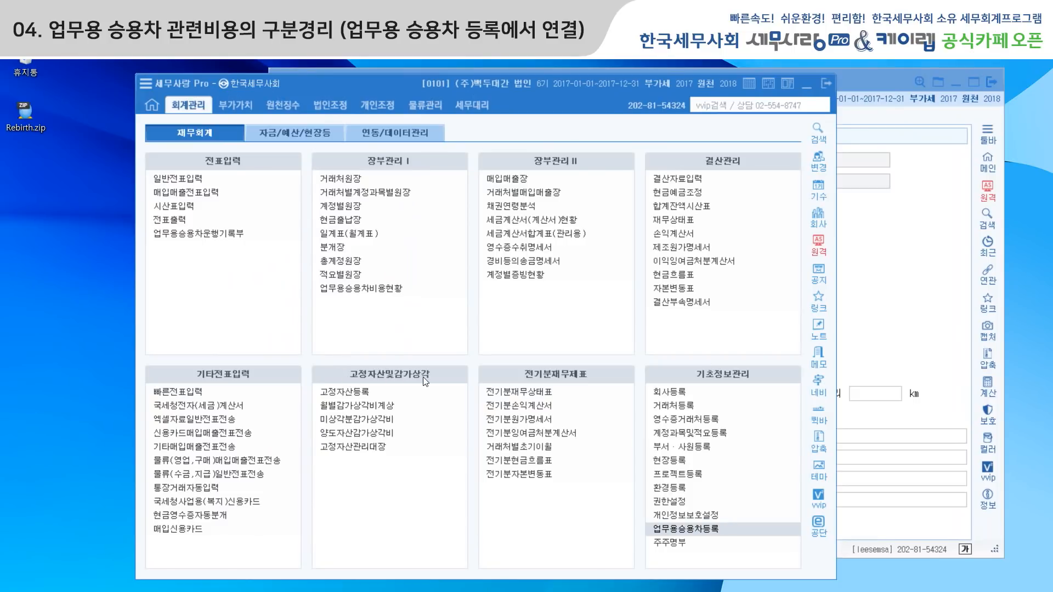
click(363, 394)
drag(447, 71, 423, 67)
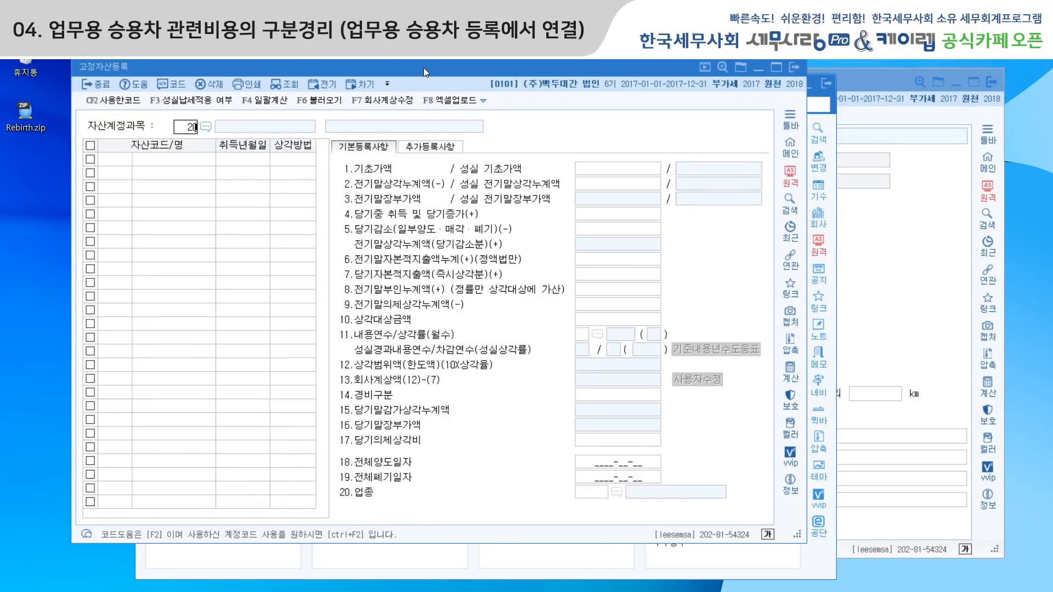
click(179, 158)
click(177, 172)
click(172, 187)
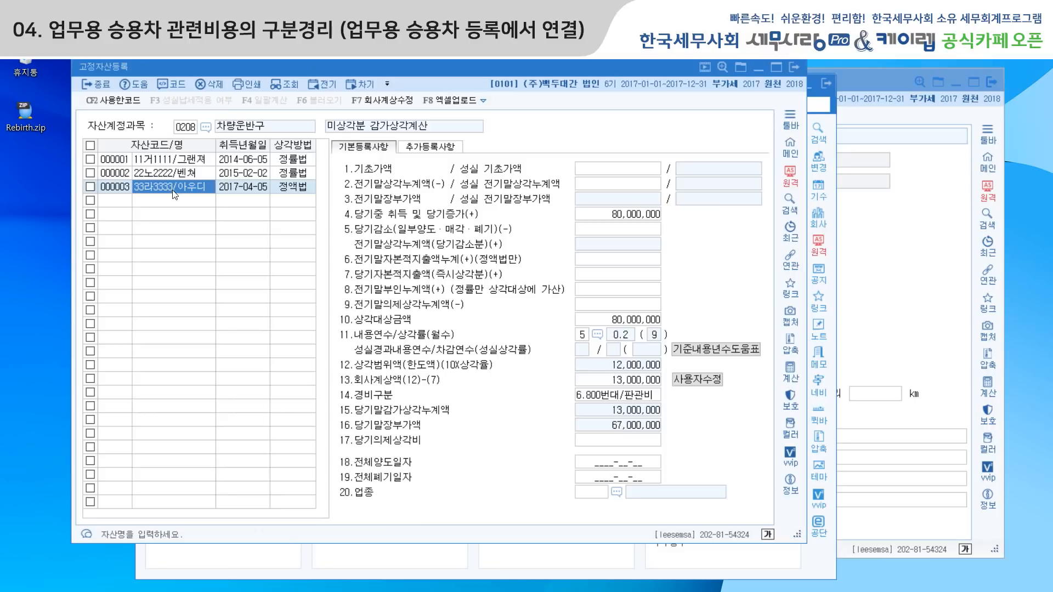
Step: Compare the fixed assets with the vehicles in 업무용승용차등록, and close both registration windows
click(866, 84)
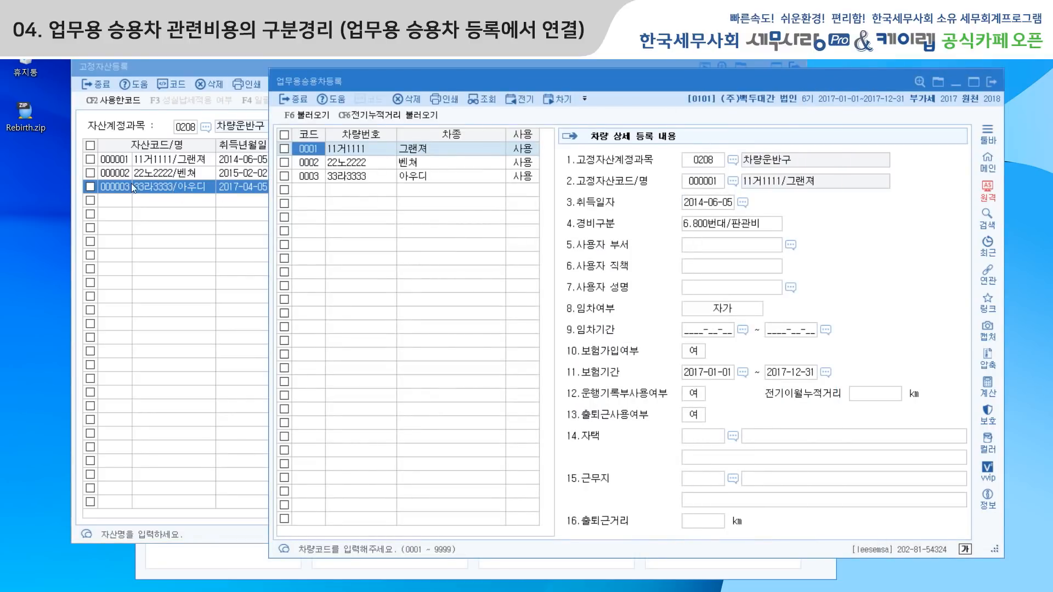
drag(413, 78, 413, 97)
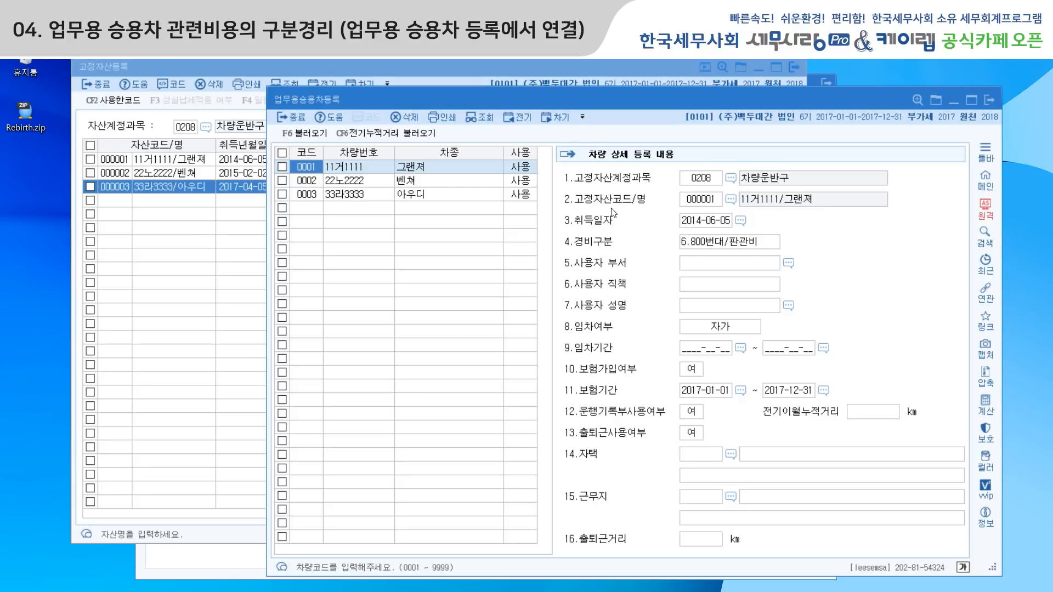
click(991, 99)
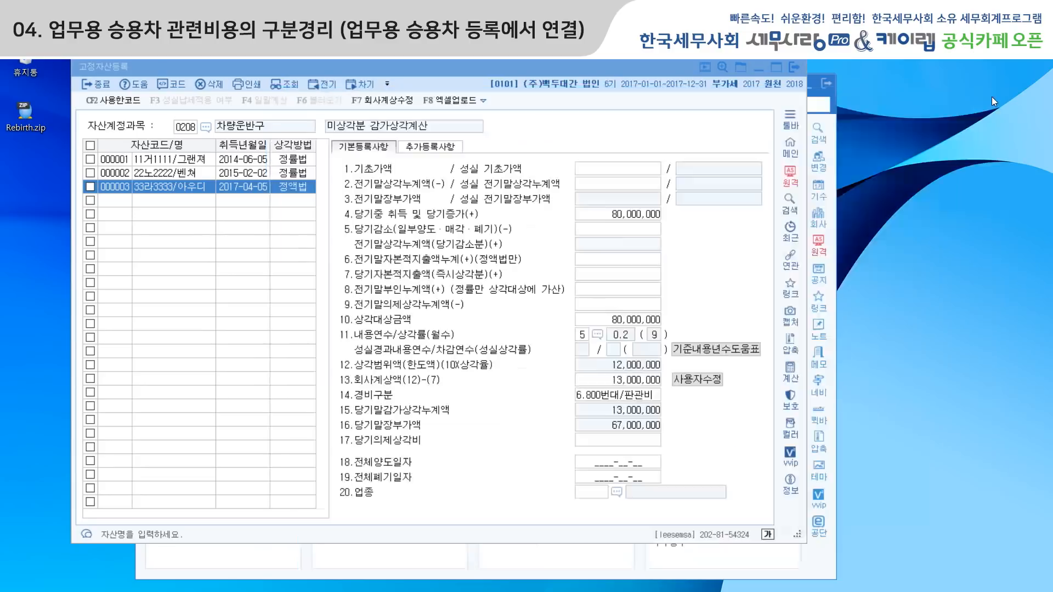
click(794, 67)
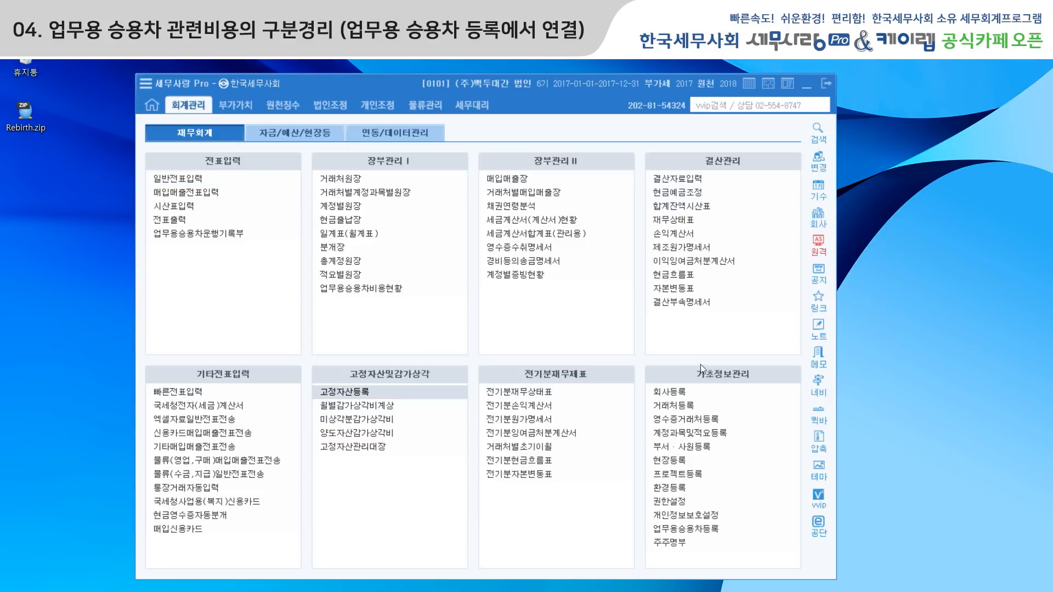
Step: Open the account and description registration (계정과목및적요등록) from the basic information group
click(693, 434)
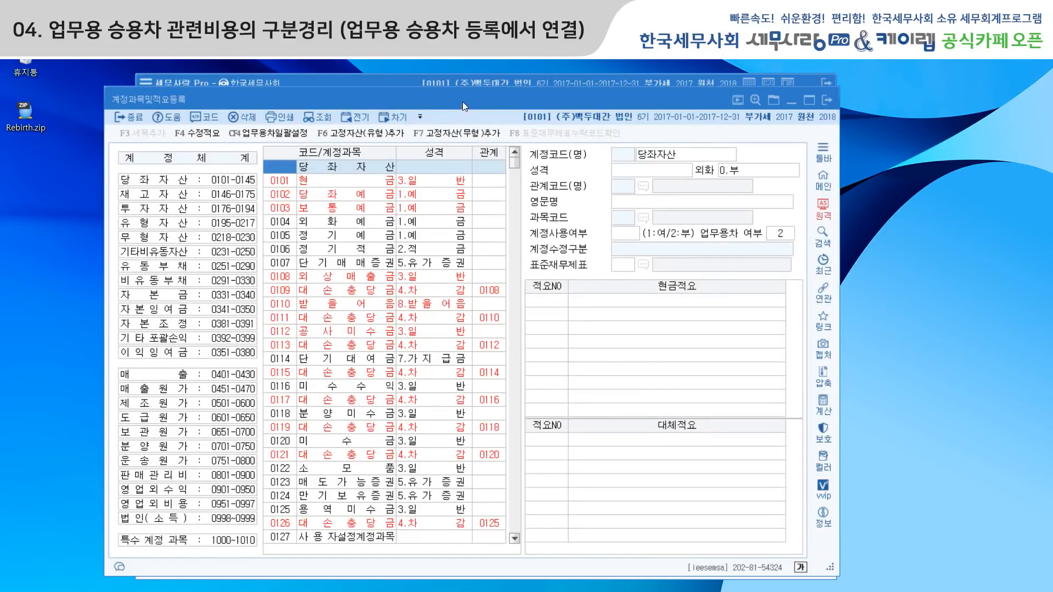
drag(462, 101, 455, 87)
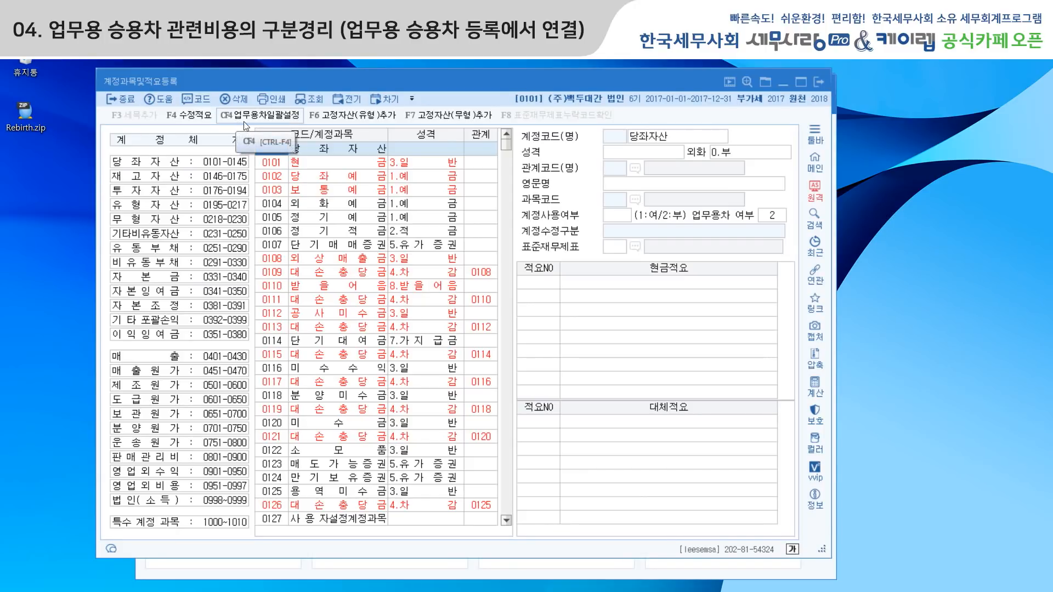
Step: Try selecting 세금과공과, 임차료, 수선비, 보험료 and 차량유지비 in the business car bulk account setting, and leave it without applying
click(272, 122)
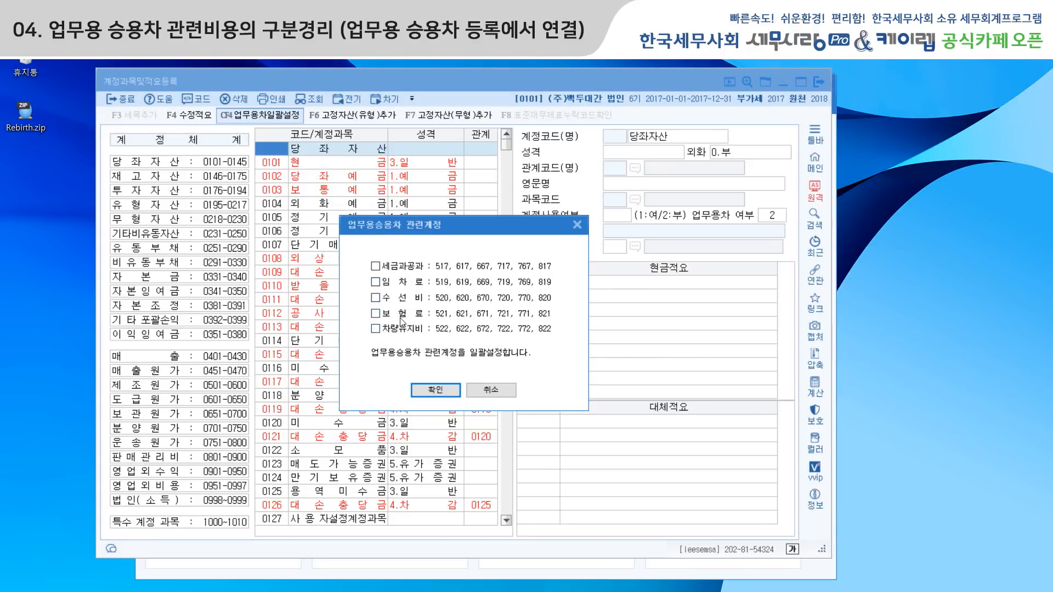
click(375, 266)
click(375, 281)
click(376, 298)
click(376, 314)
click(376, 329)
click(578, 226)
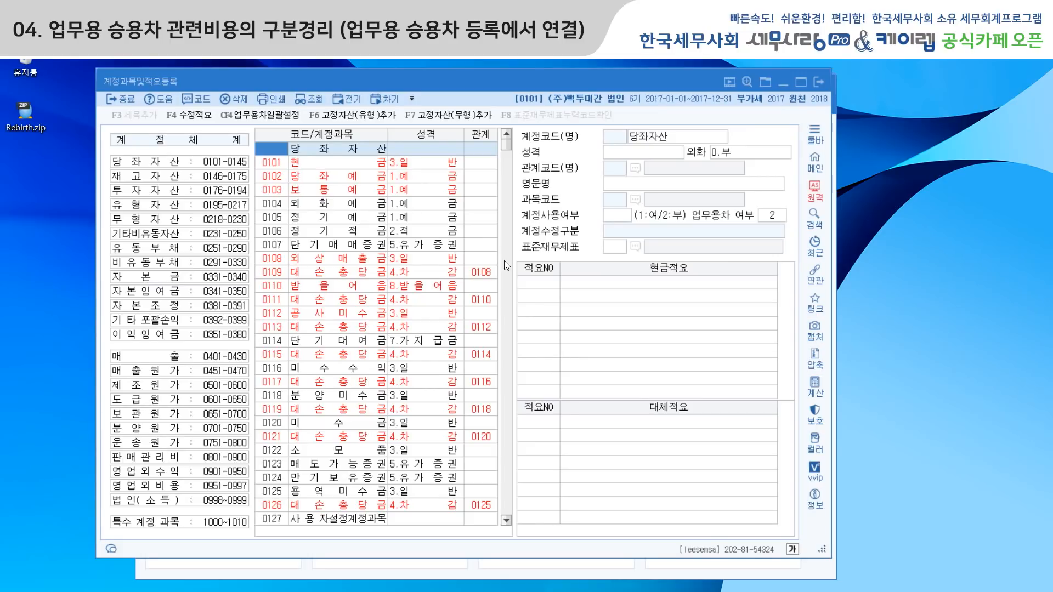
click(274, 117)
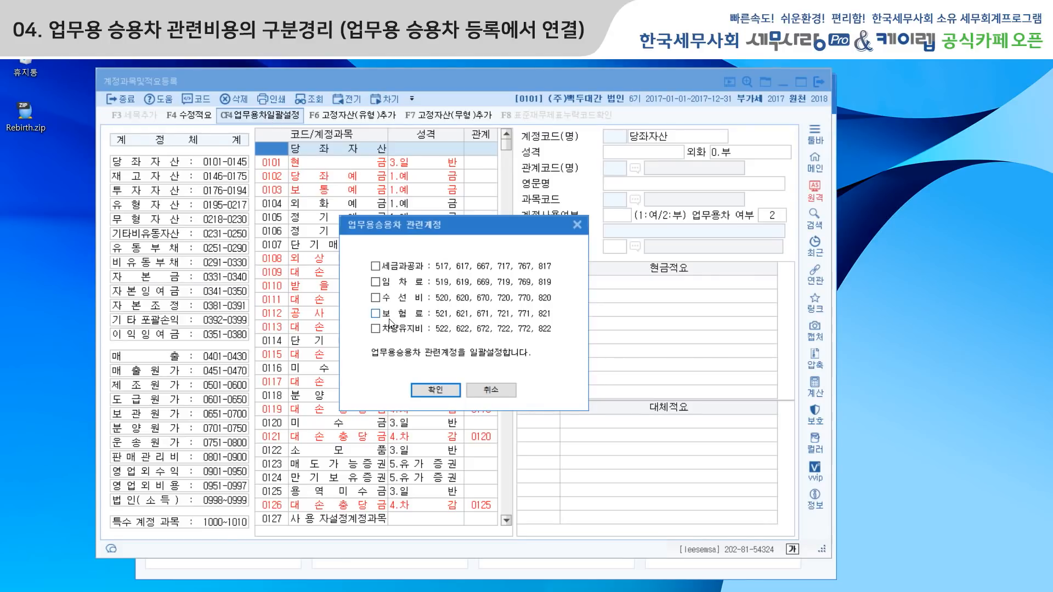
click(577, 225)
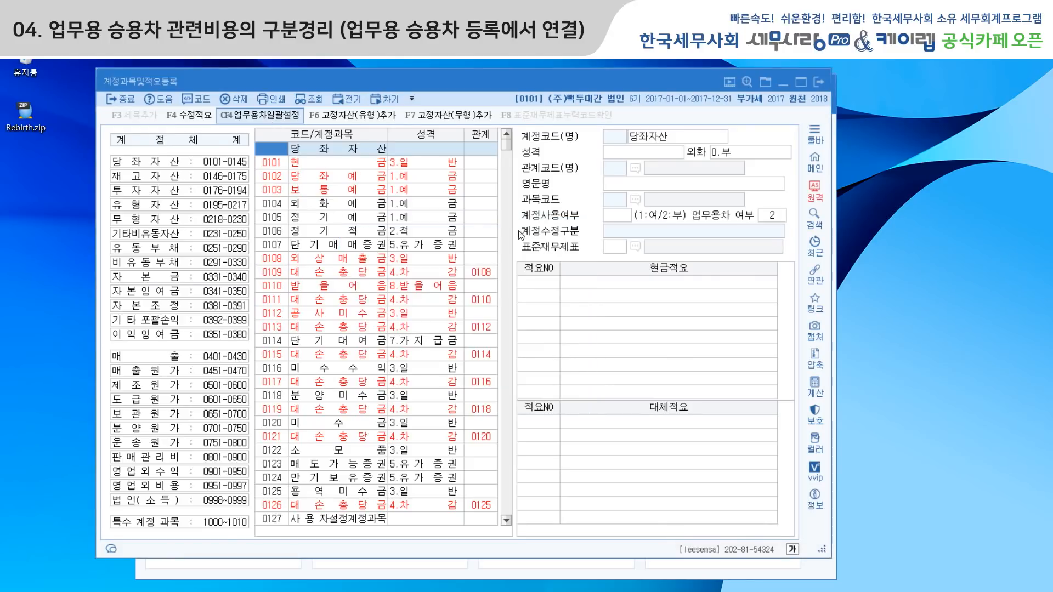
Step: Go to account code 860 in the account list
click(272, 206)
text(860)
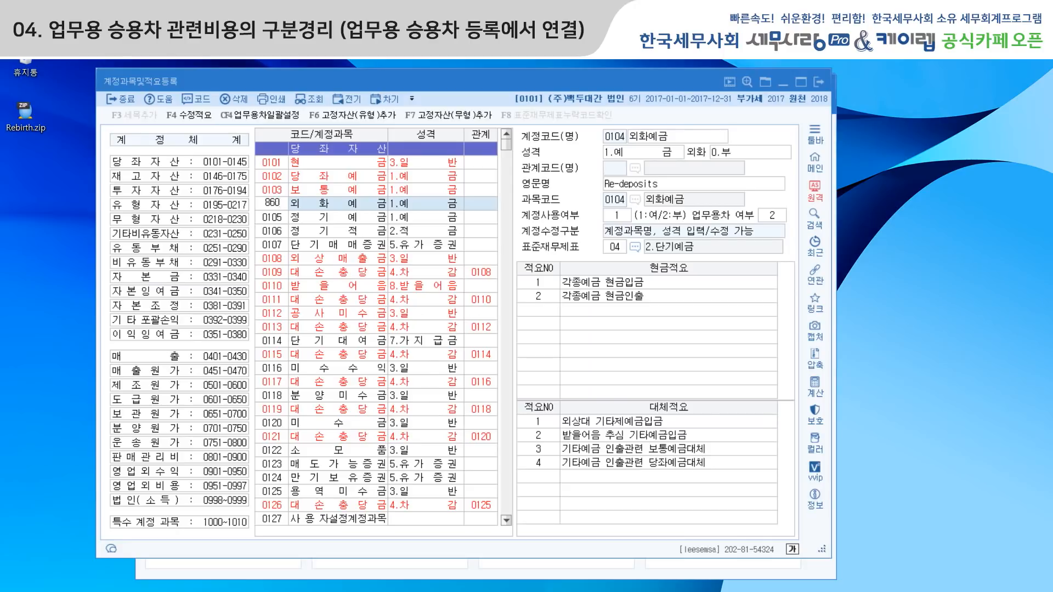
key(Return)
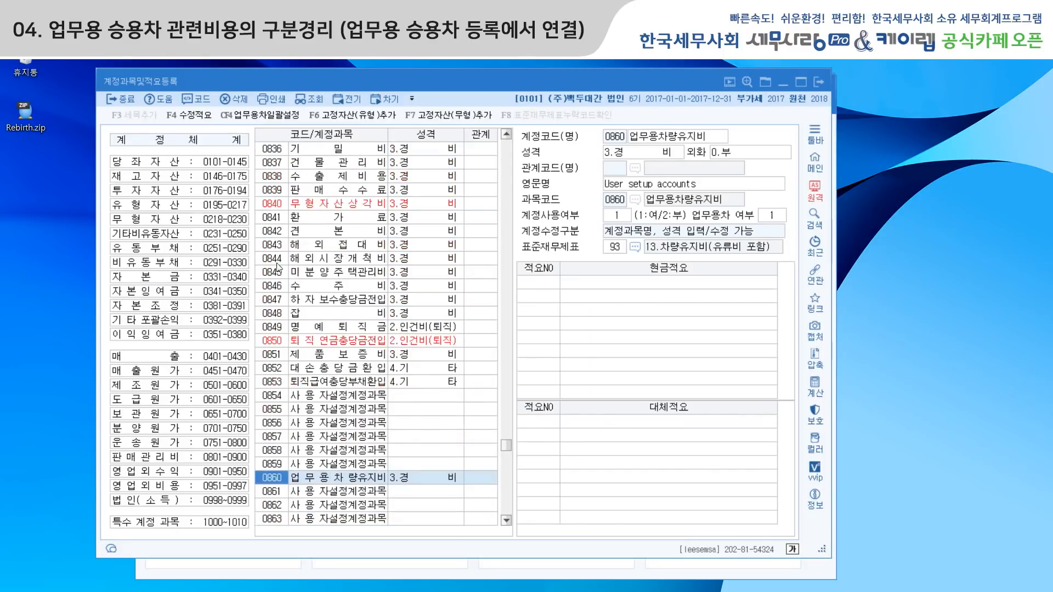
scroll(279, 272, down, 2)
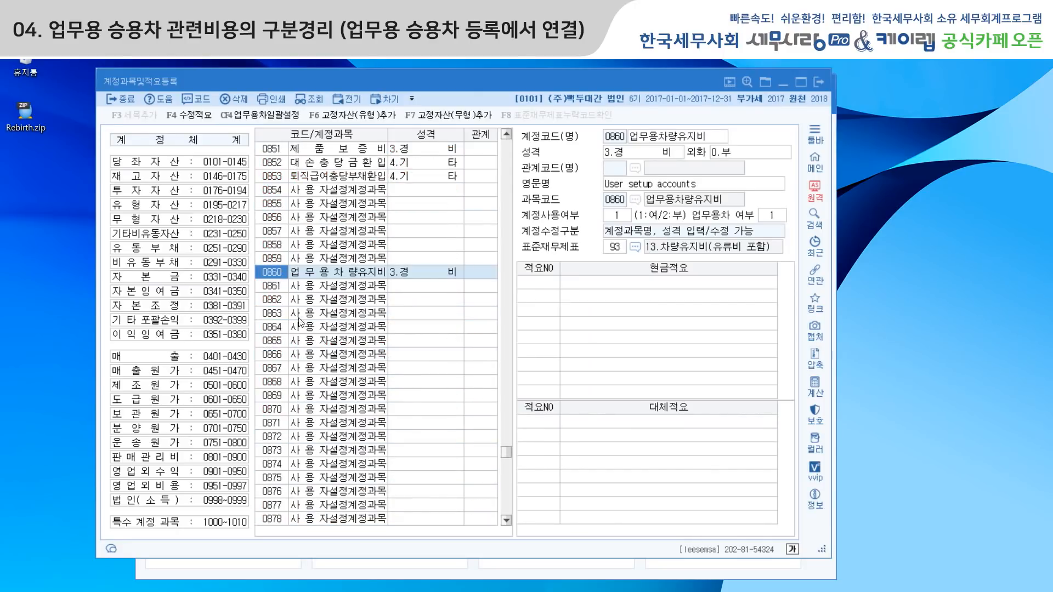
Step: Check account 0860's name, business car flag and standard financial statement code, and close the account registration
click(337, 280)
click(652, 137)
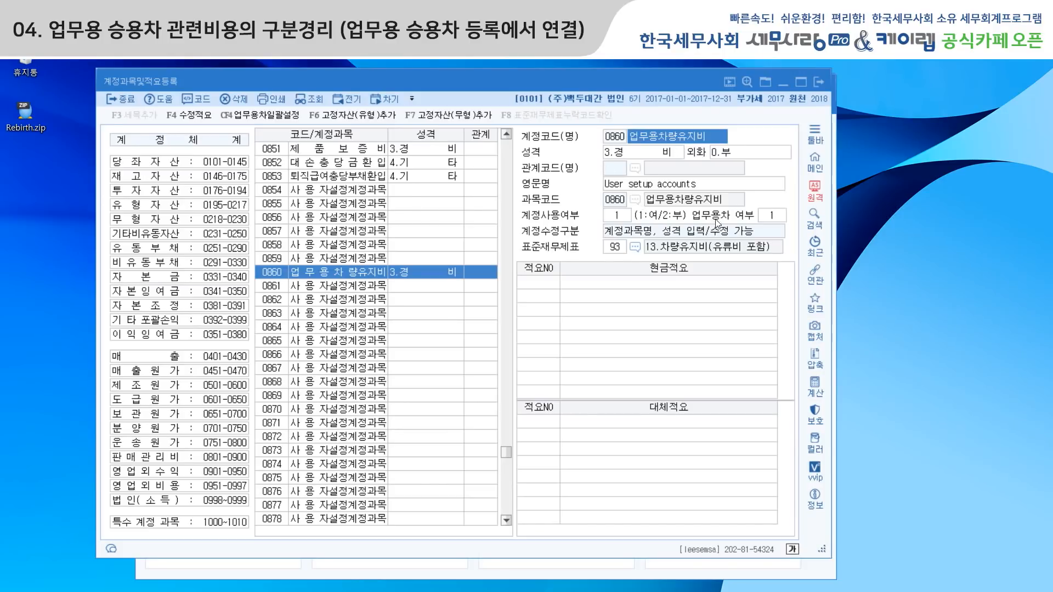
click(771, 216)
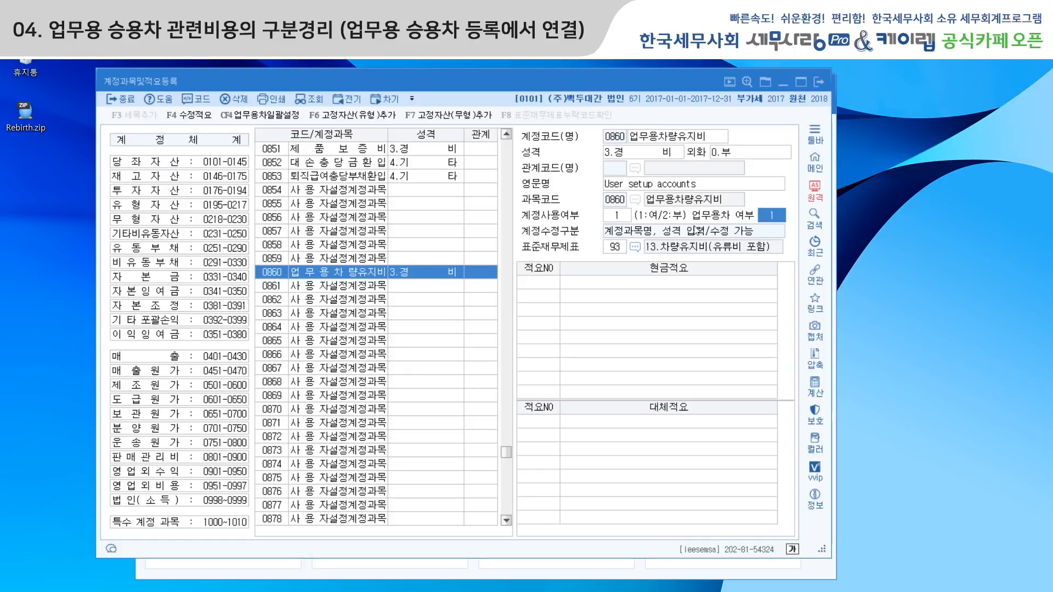
click(622, 248)
click(816, 84)
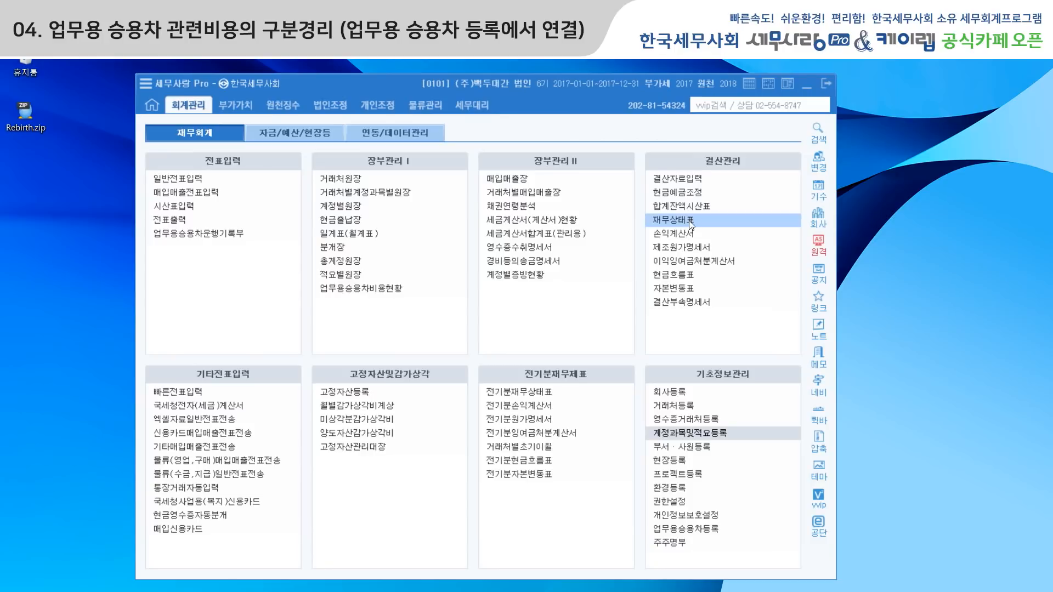
Step: Open the income statement (손익계산서) and locate the current-year amounts of 차량유지비 and 업무용차량유지비
click(688, 233)
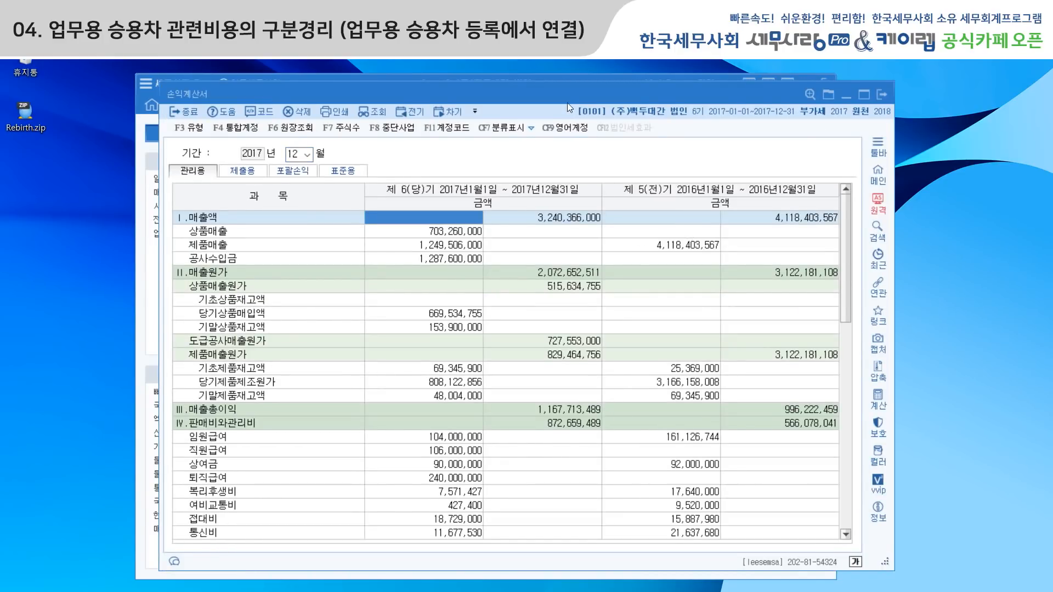
drag(567, 107, 551, 79)
scroll(535, 319, down, 2)
scroll(533, 319, down, 3)
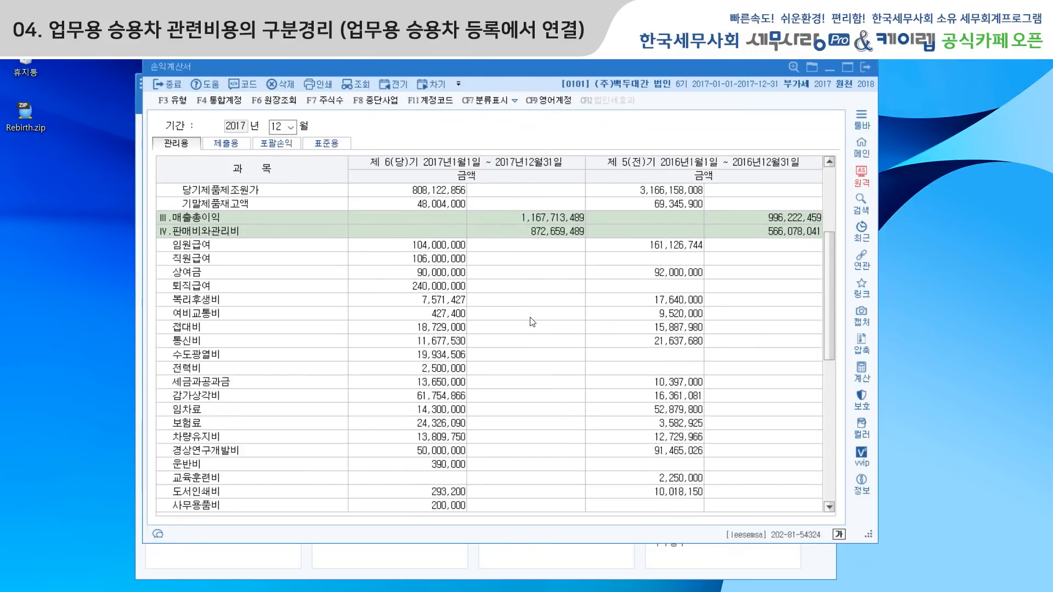
click(449, 397)
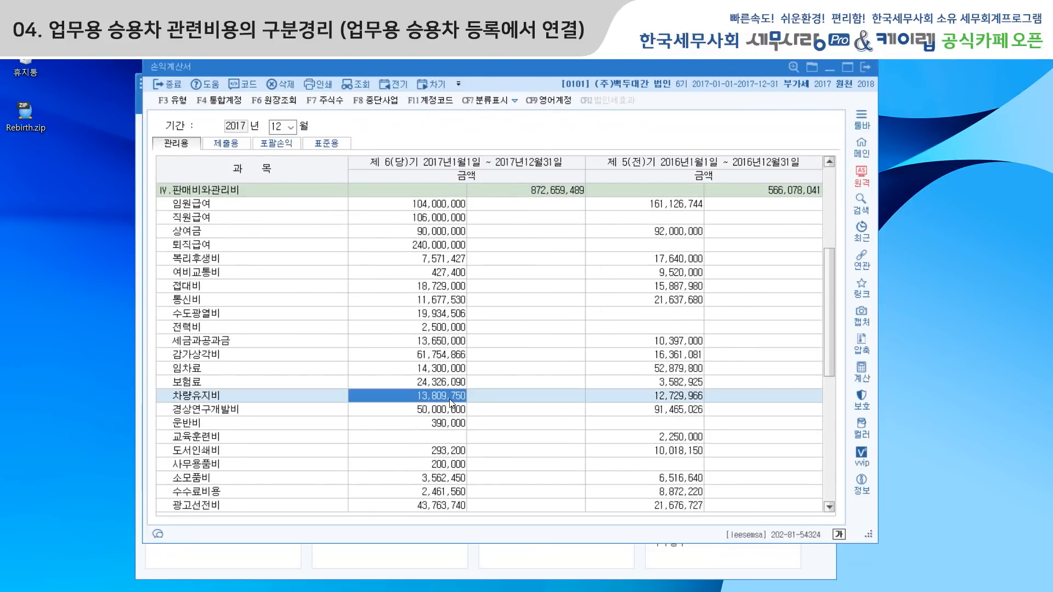
scroll(446, 417, down, 3)
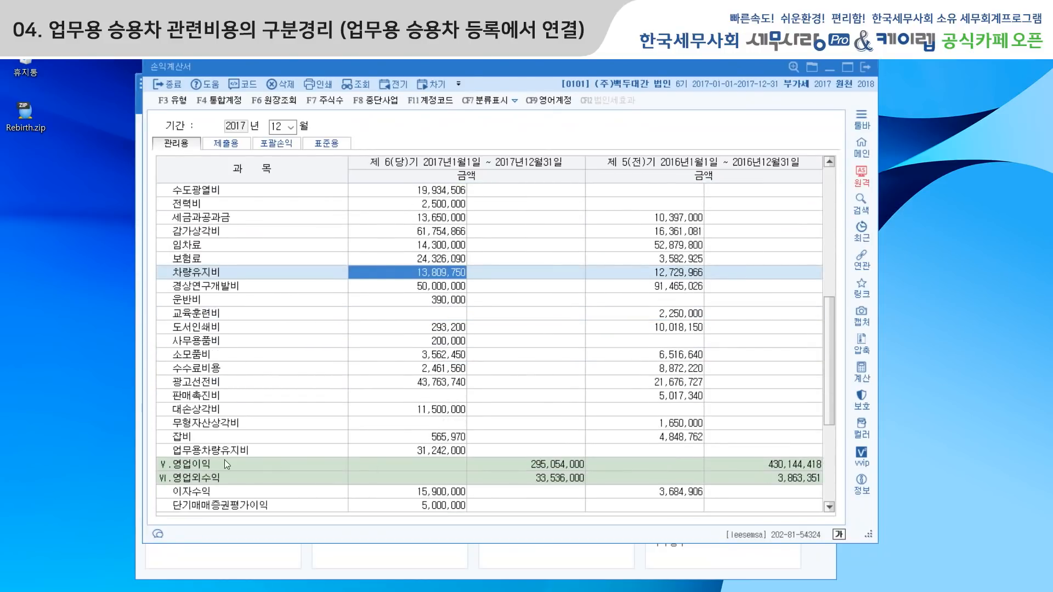
click(457, 451)
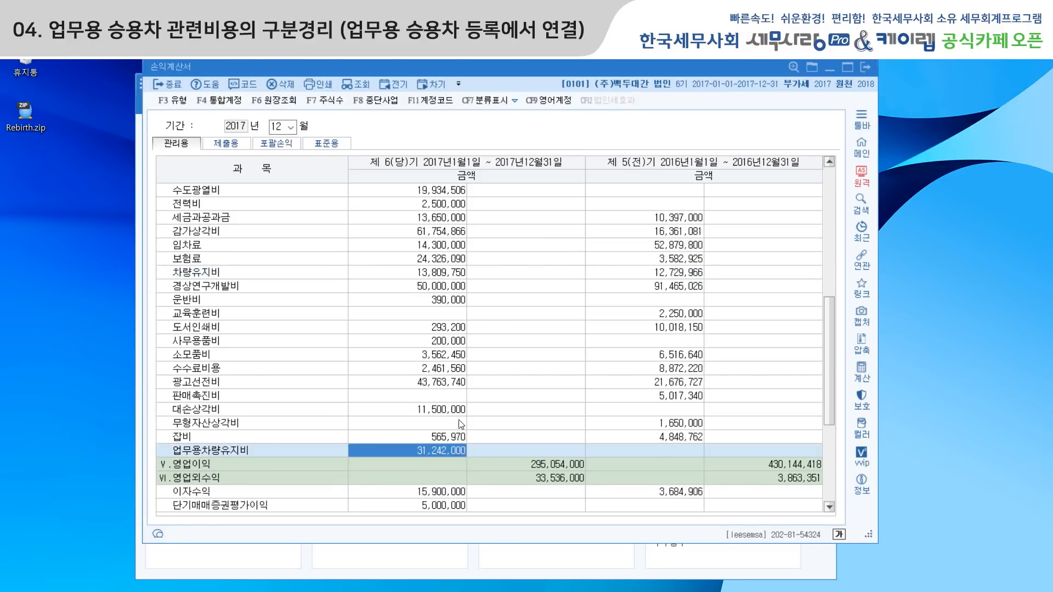
Step: Review which account codes the integrated account setting (통합계정) groups under 차량유지비 for submission, and close it
click(226, 103)
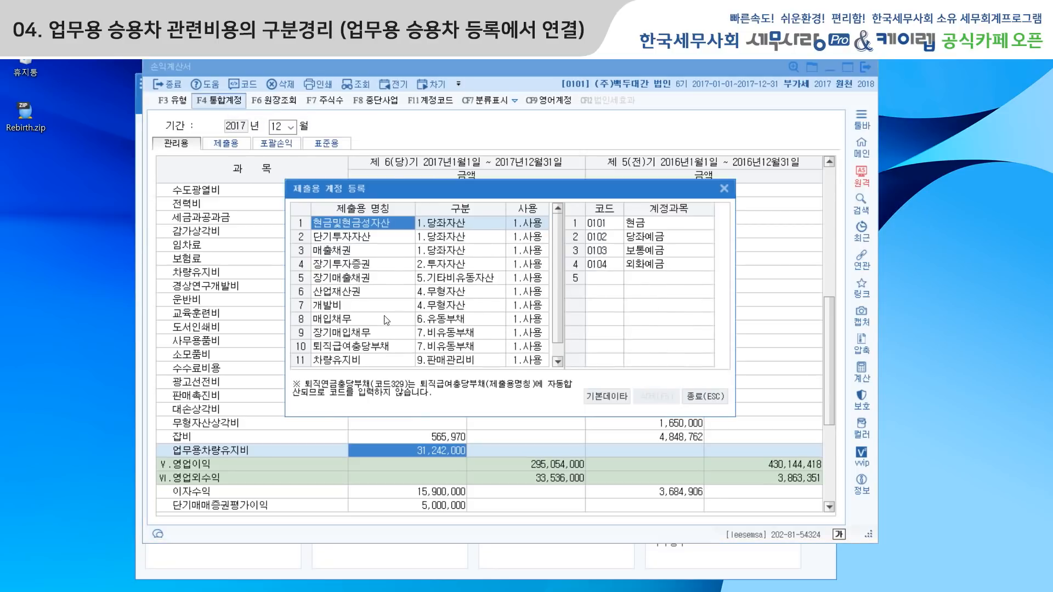
click(366, 306)
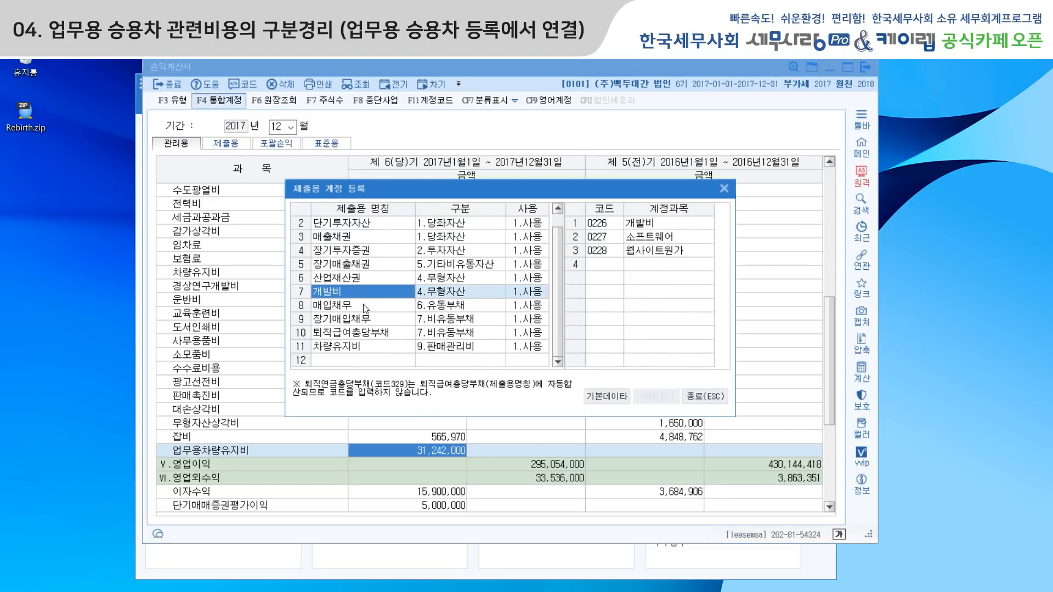
click(354, 346)
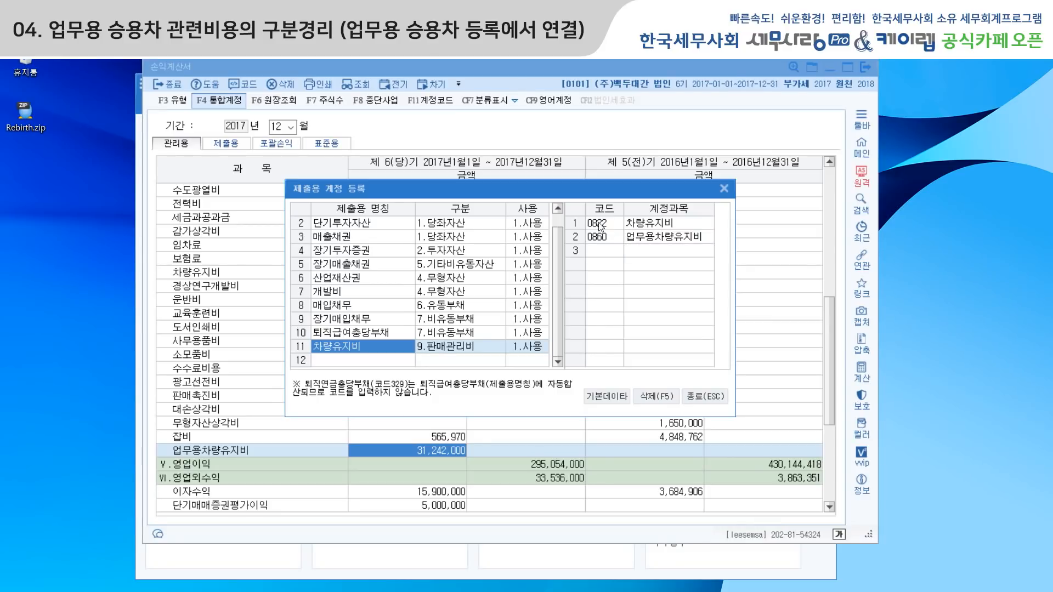
click(592, 240)
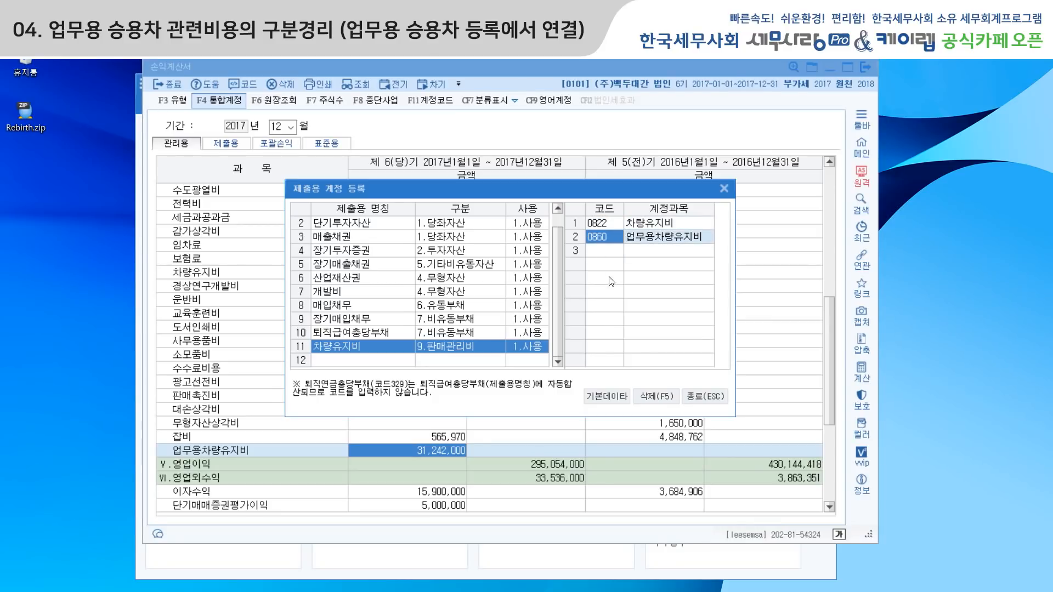
click(704, 397)
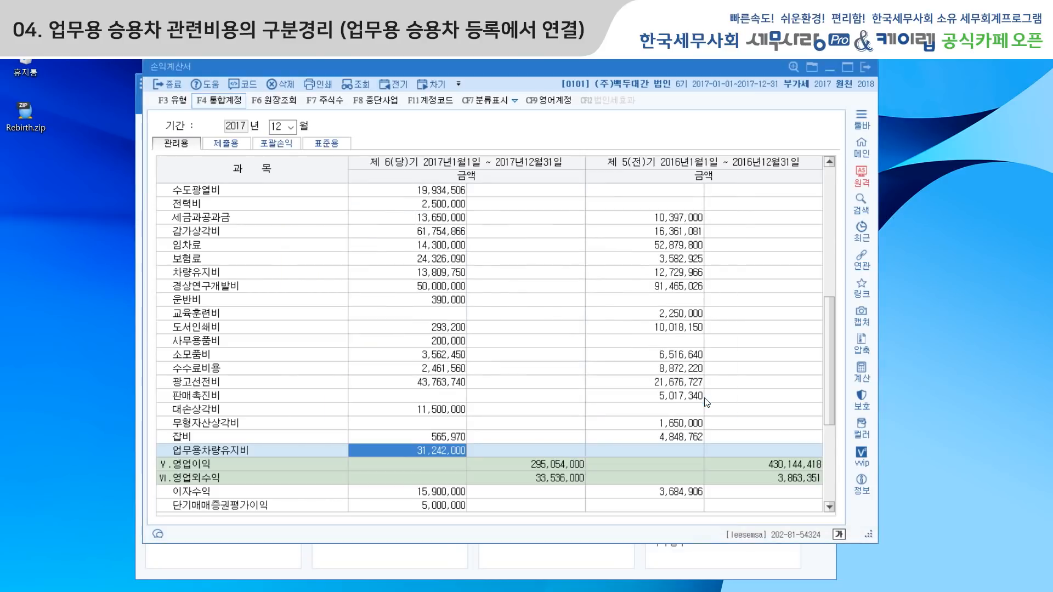
Step: Switch the income statement to the submission version (제출용) and view its combined 차량유지비 line
click(231, 146)
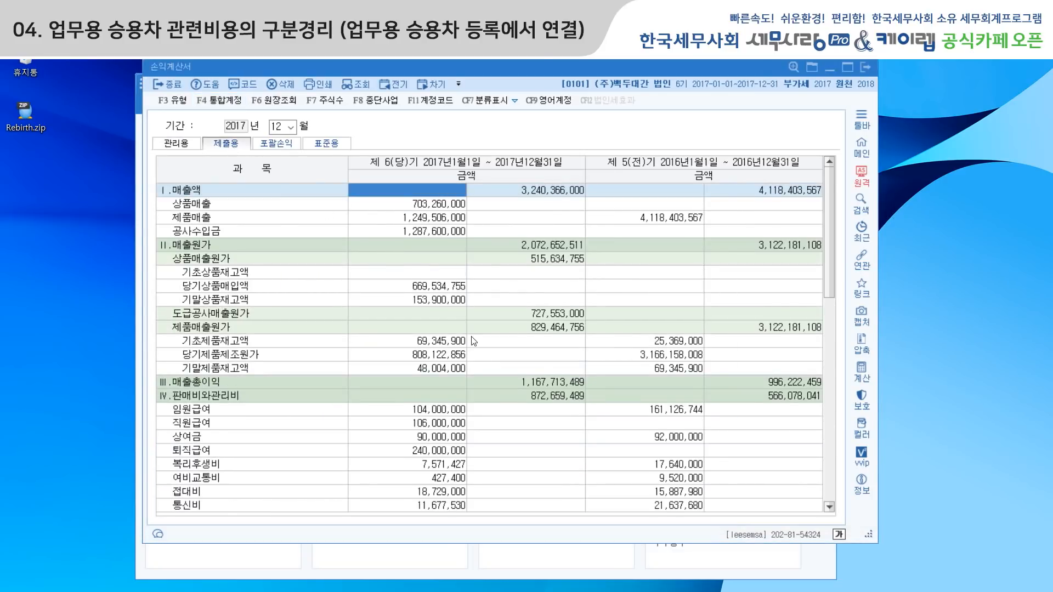
scroll(471, 343, down, 6)
scroll(471, 344, down, 1)
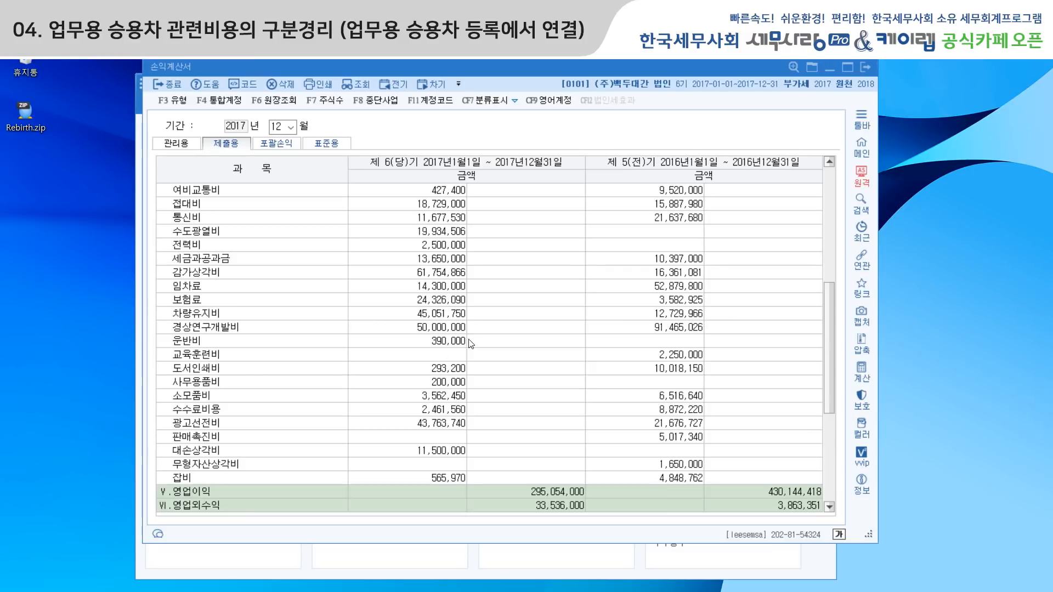
Step: Check the combined 차량유지비 amount in the submission income statement and close the statement
click(440, 478)
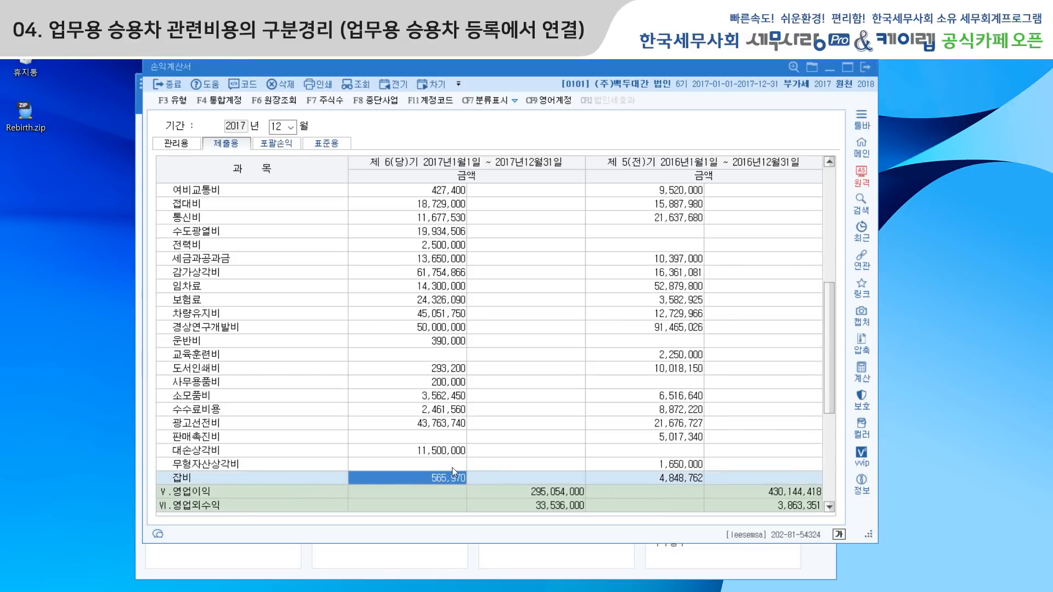
click(377, 307)
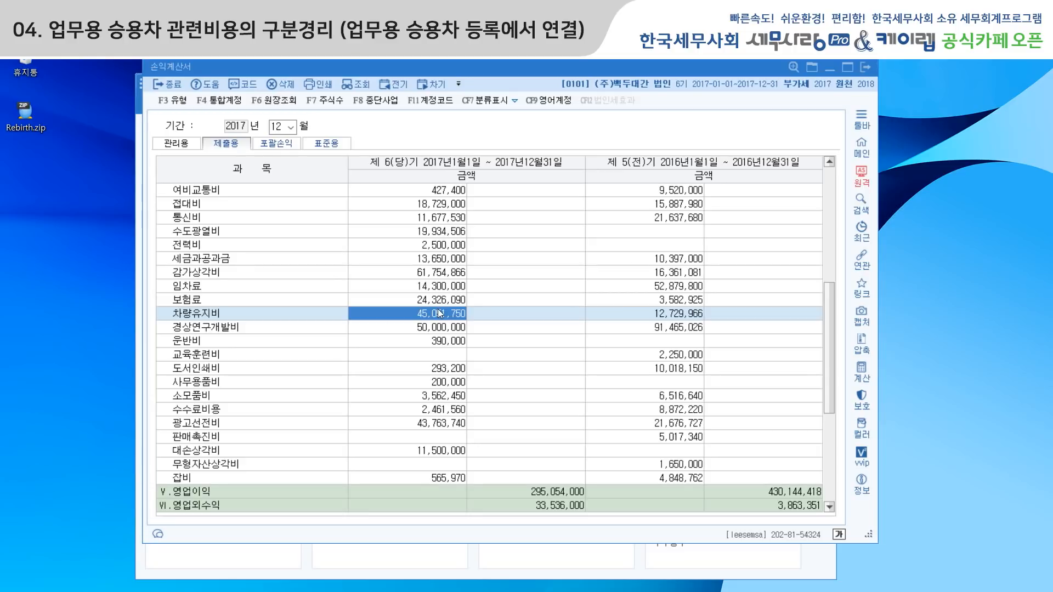
click(865, 70)
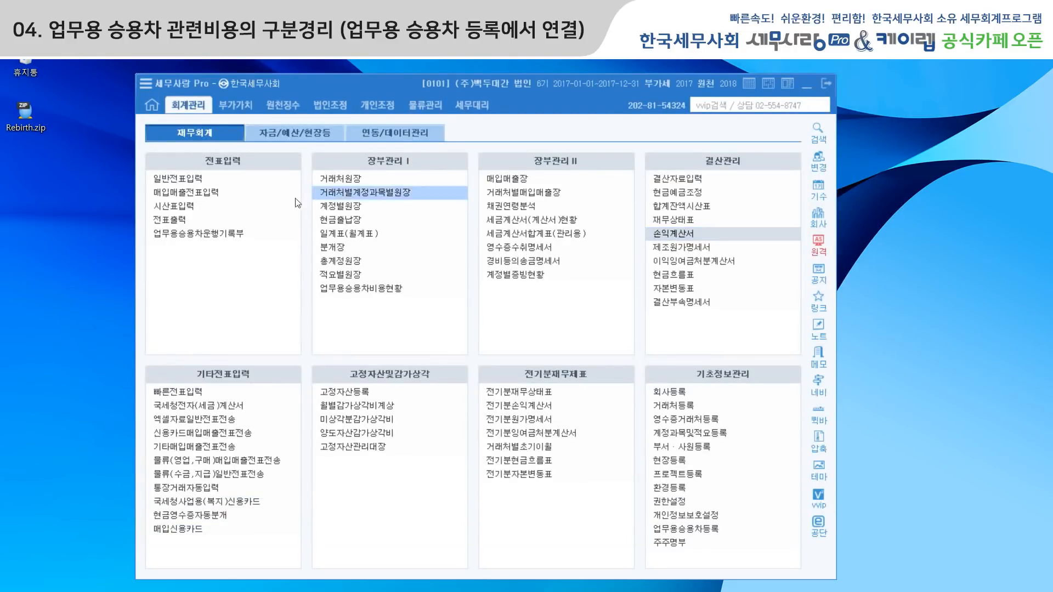
Step: Open general voucher entry (일반전표입력) for January 31, 2017 and examine the existing 0860 업무용차량유지비 entries
click(194, 179)
text(1)
key(Return)
text(31)
key(Return)
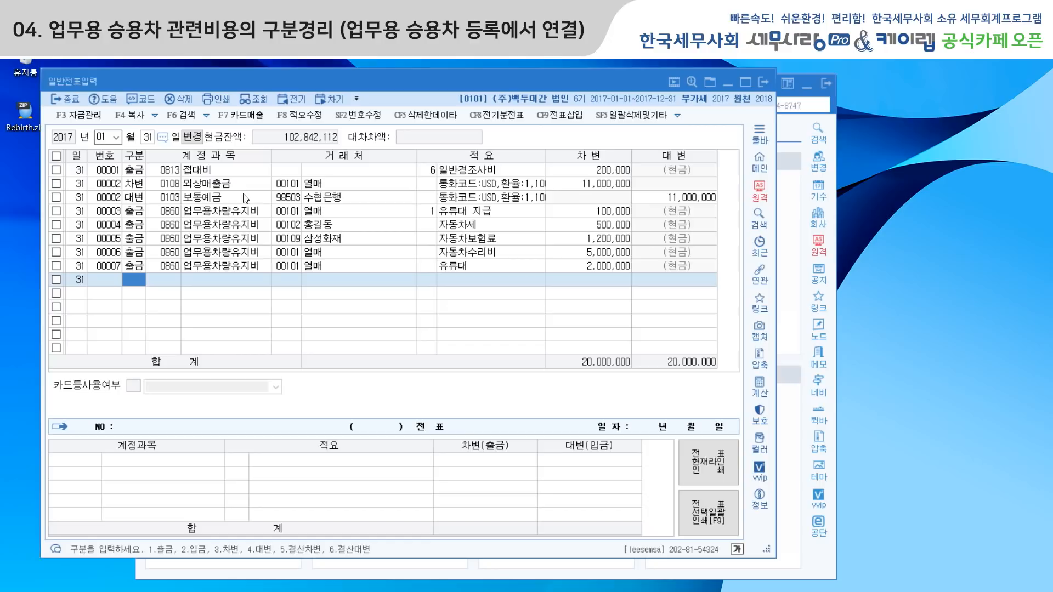
click(81, 214)
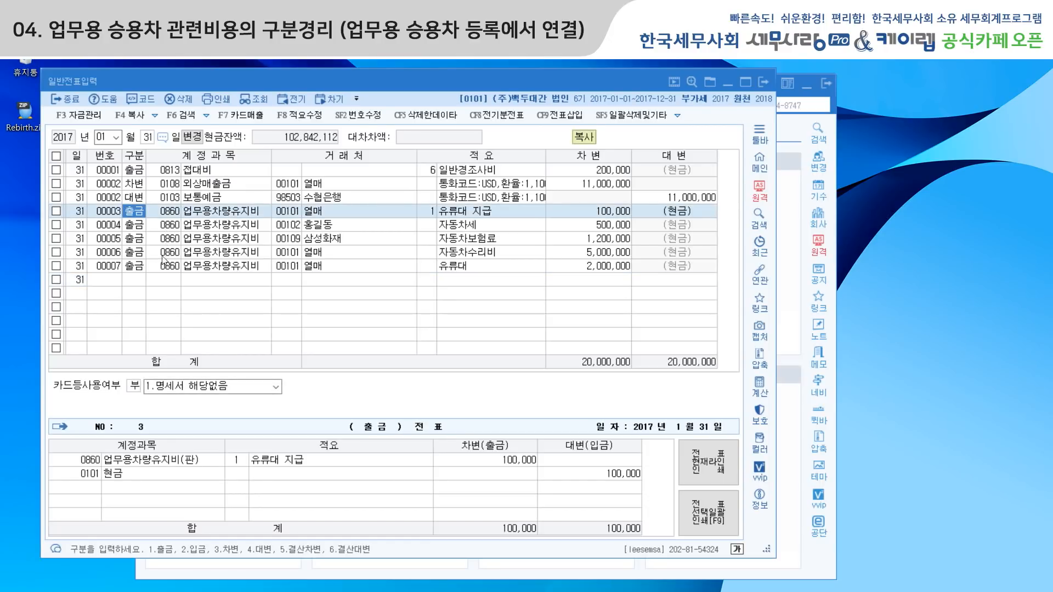
Step: Enter a new January 31 cash withdrawal (출금) voucher for account 0860, vendor 열매, description 유류대, amount 200,000
click(101, 280)
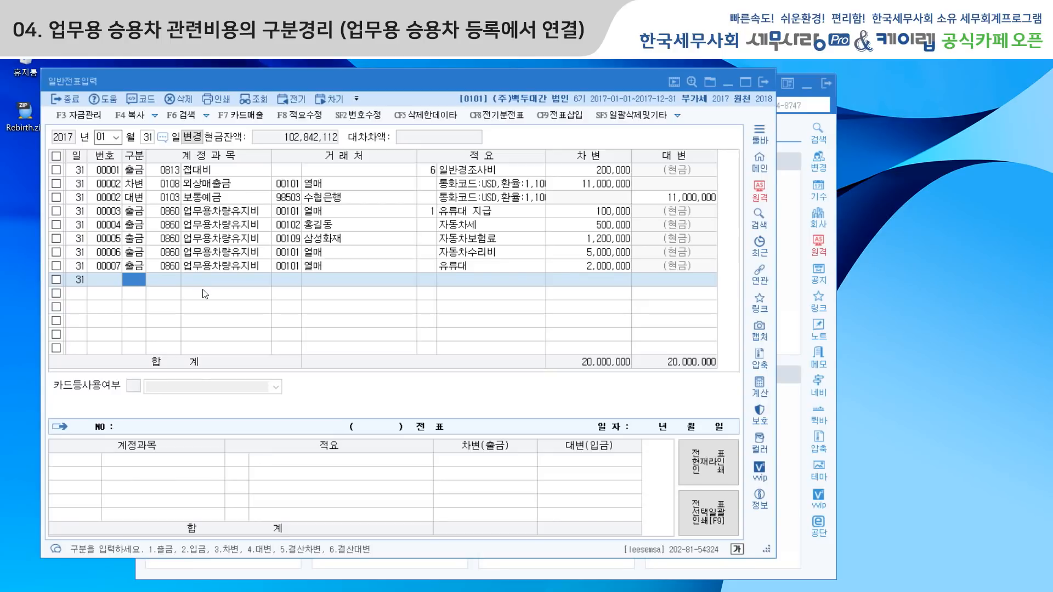
key(1)
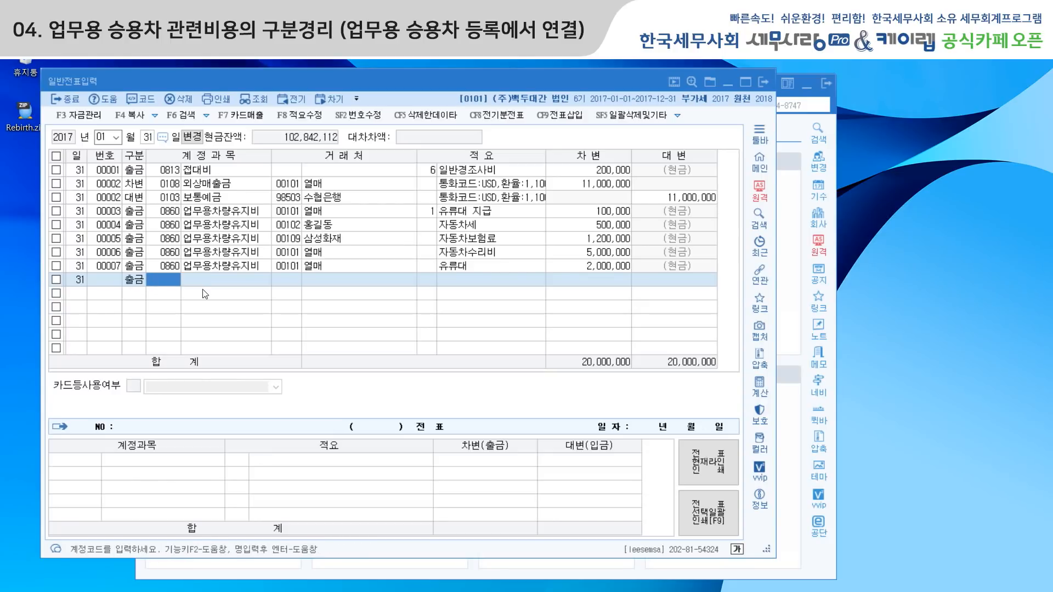
text(0860)
key(Return)
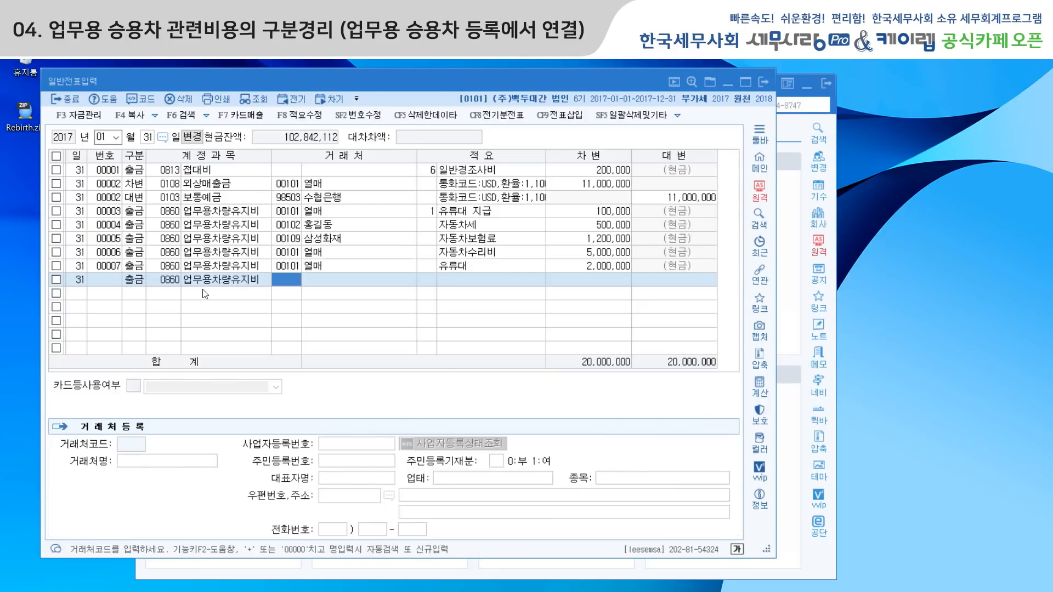
key(Return)
key(Return)
key(Return)
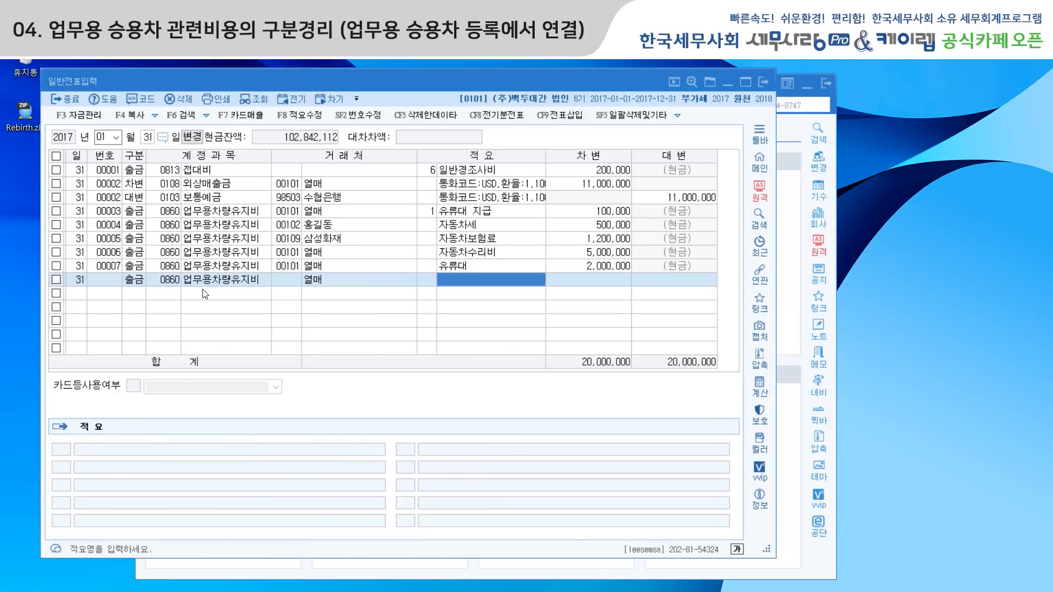
key(Return)
text(2000000)
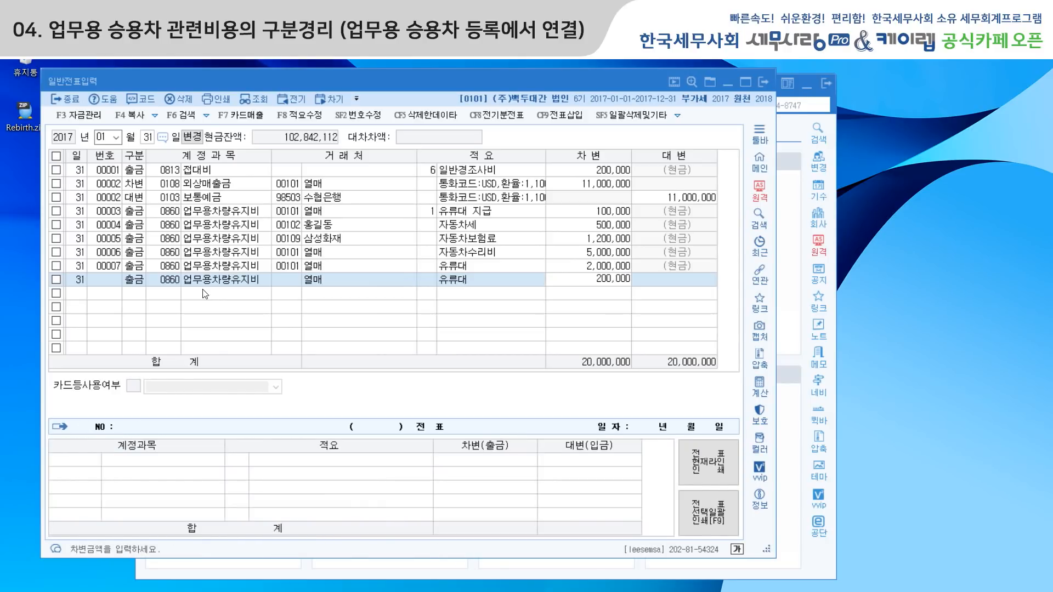
key(Return)
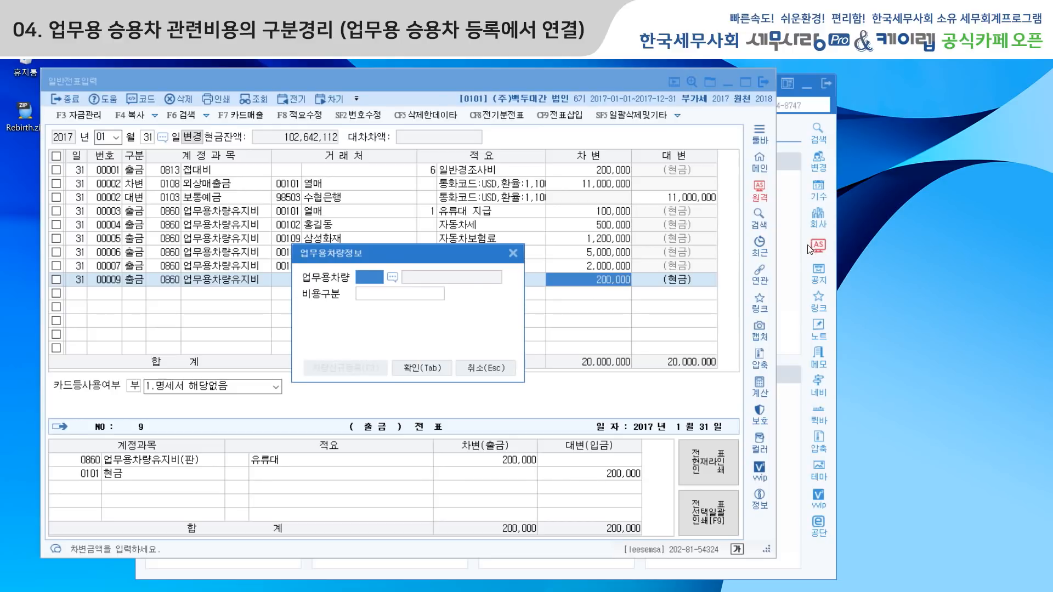
Step: Review the business car bulk setting (업무용차일괄설정) in account registration, close it without changes and return to the voucher
click(799, 131)
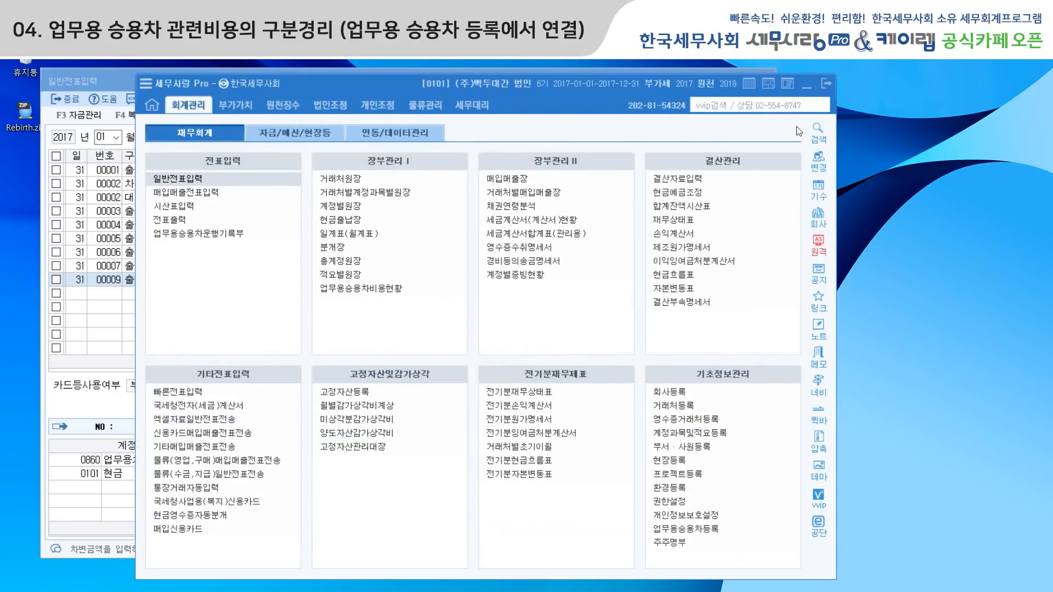
click(715, 432)
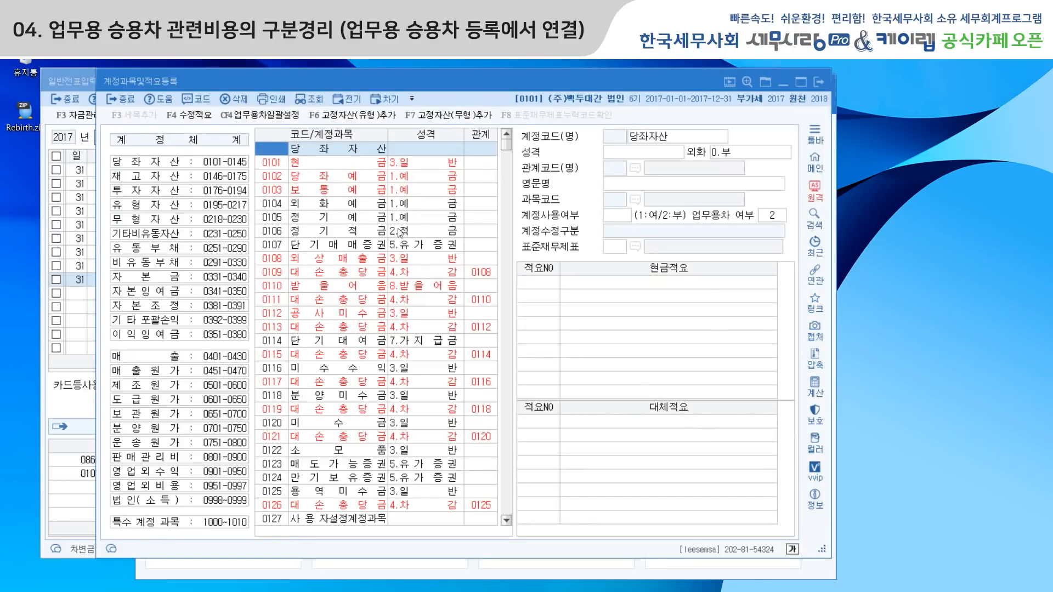
click(275, 118)
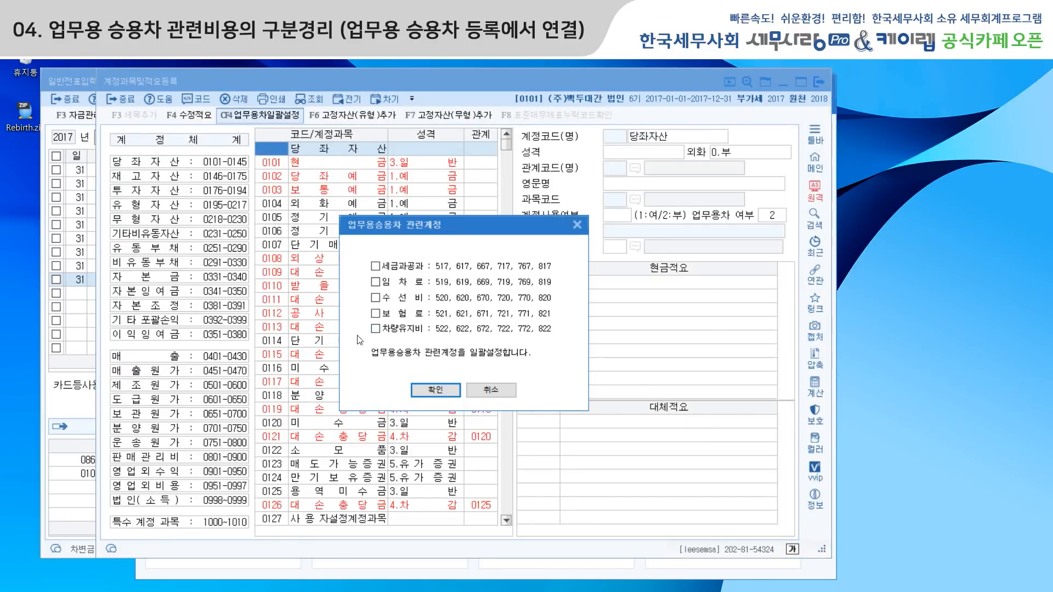
click(577, 226)
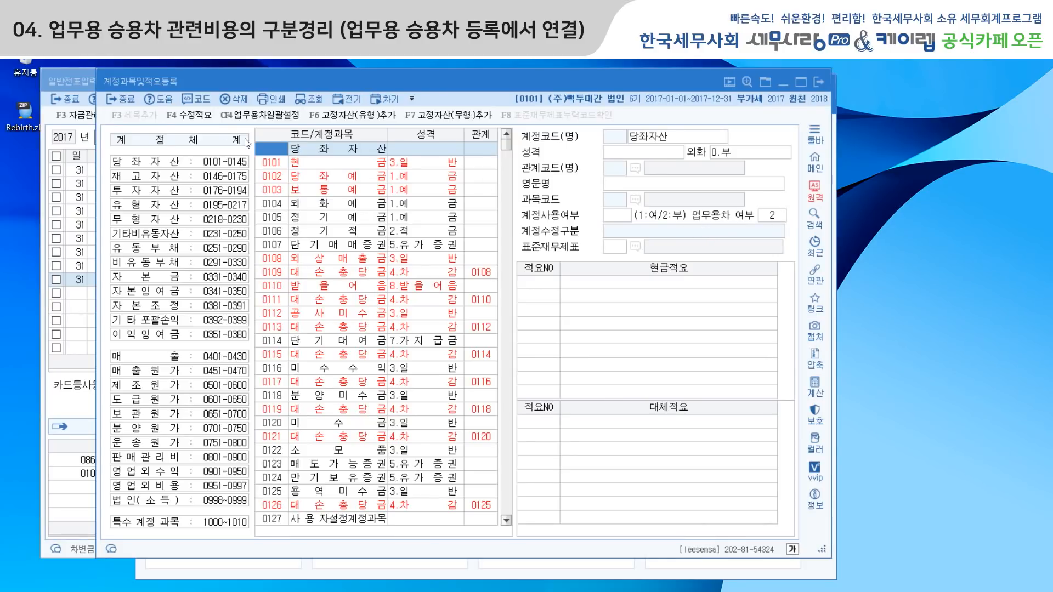
click(85, 83)
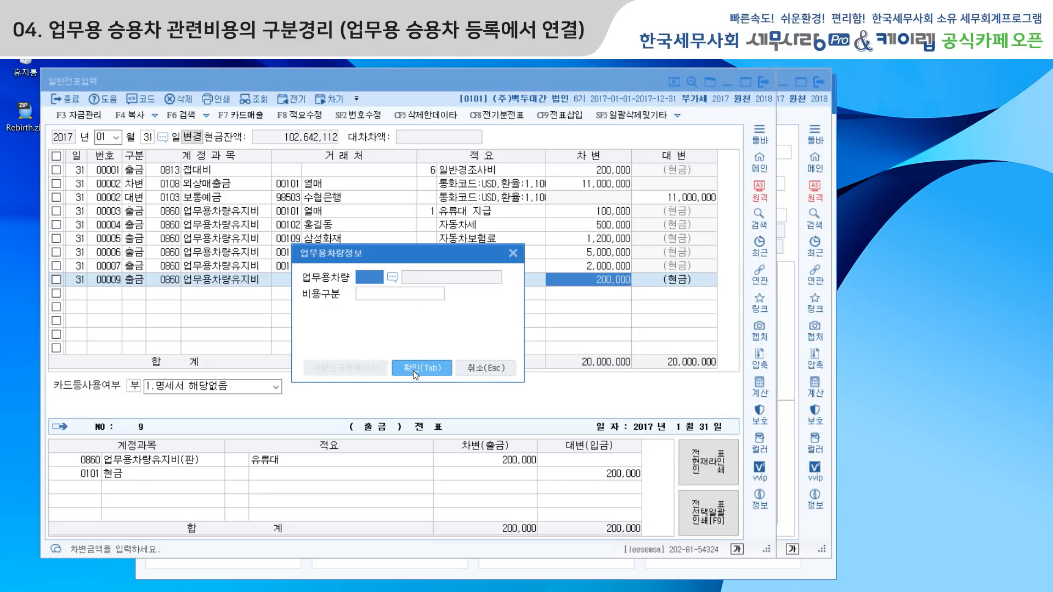
Step: Link the new voucher to business vehicle 0003 with expense type 1.유류비 and confirm the vehicle information
click(393, 277)
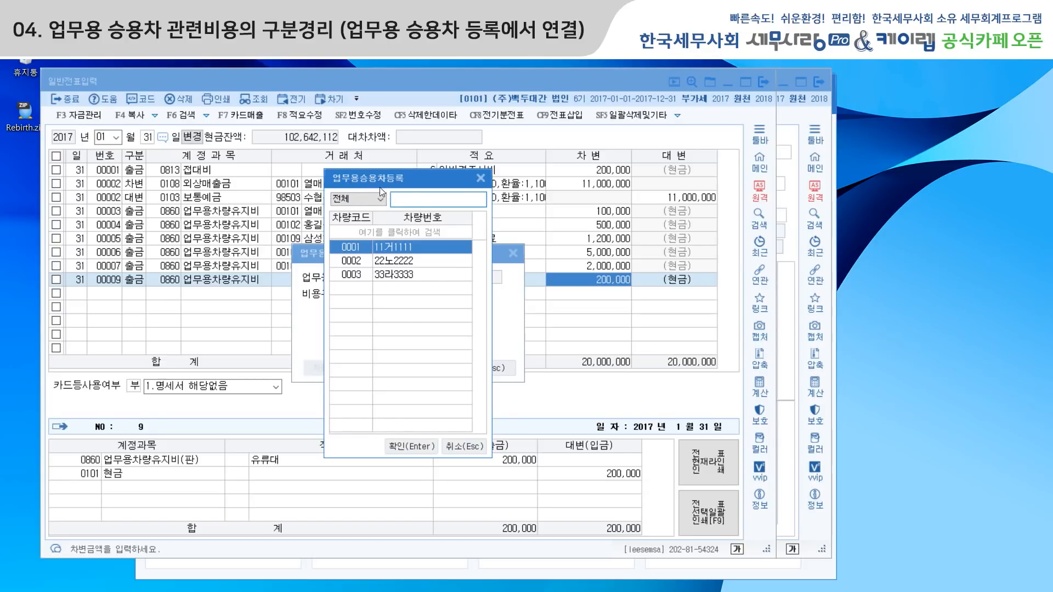
click(386, 262)
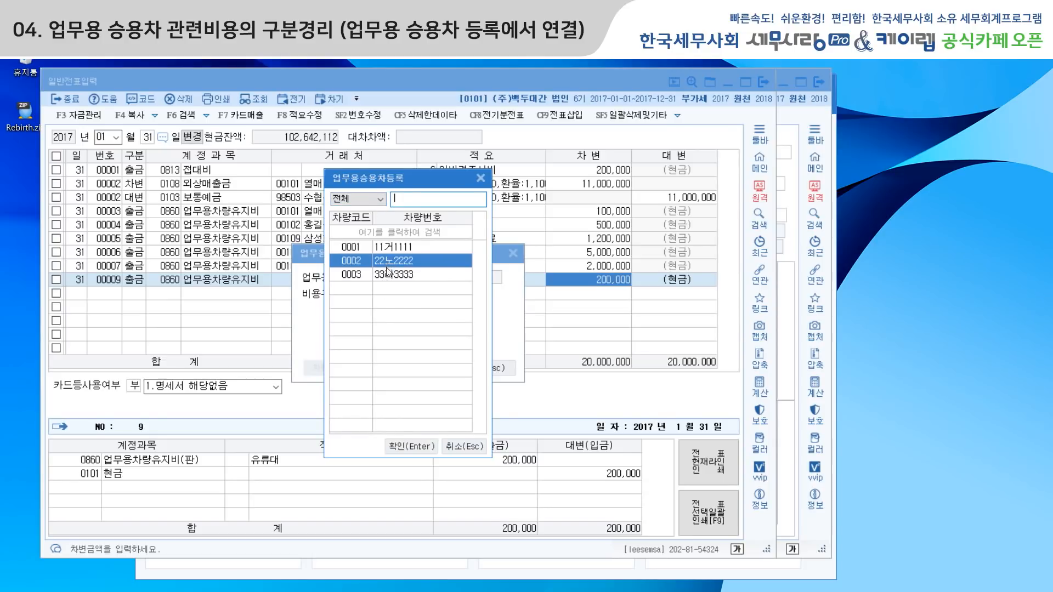
click(386, 274)
click(412, 445)
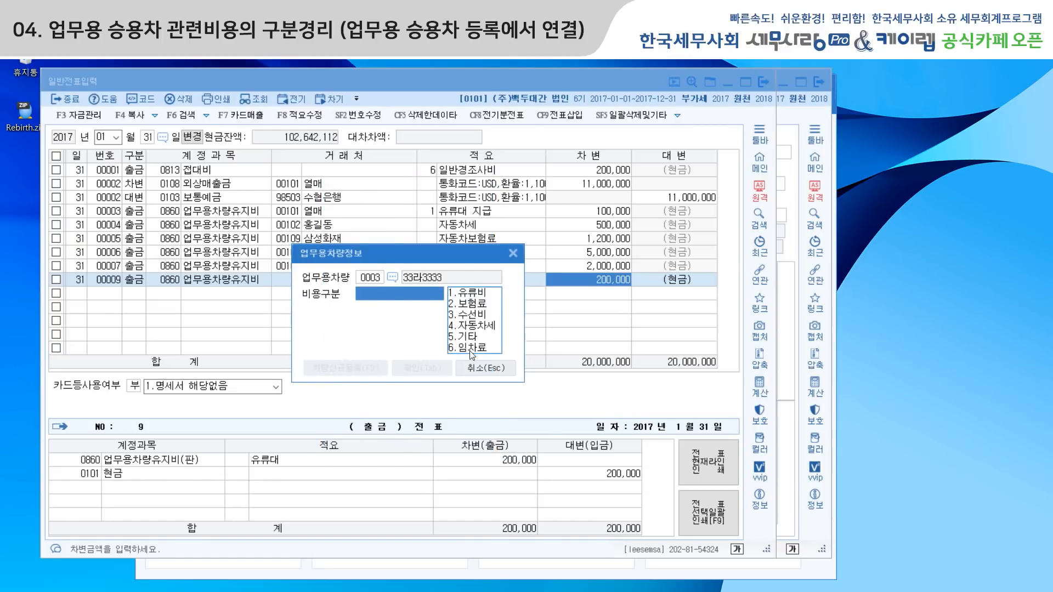
click(470, 293)
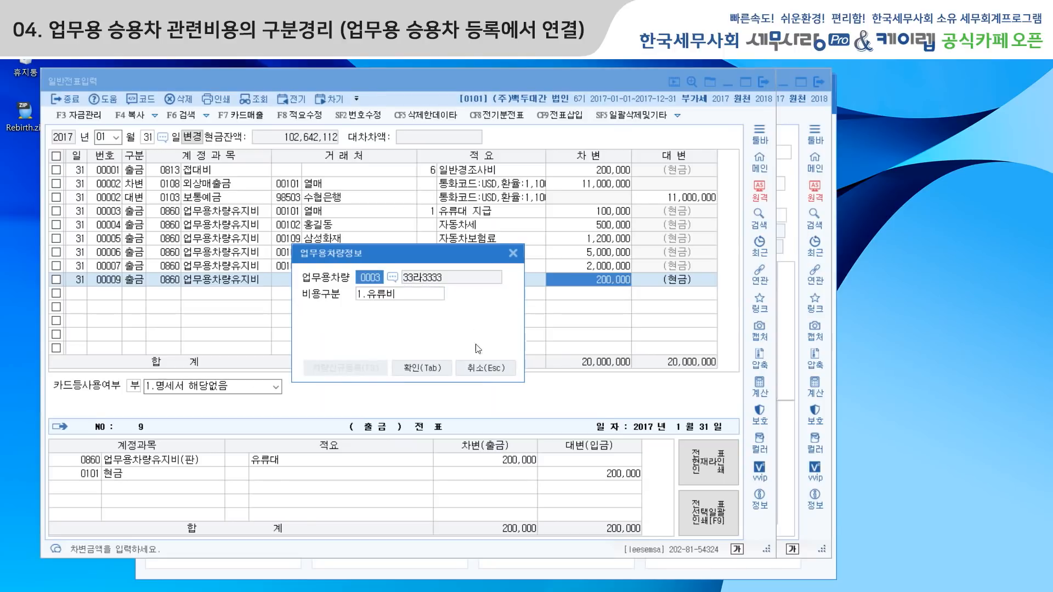
click(433, 367)
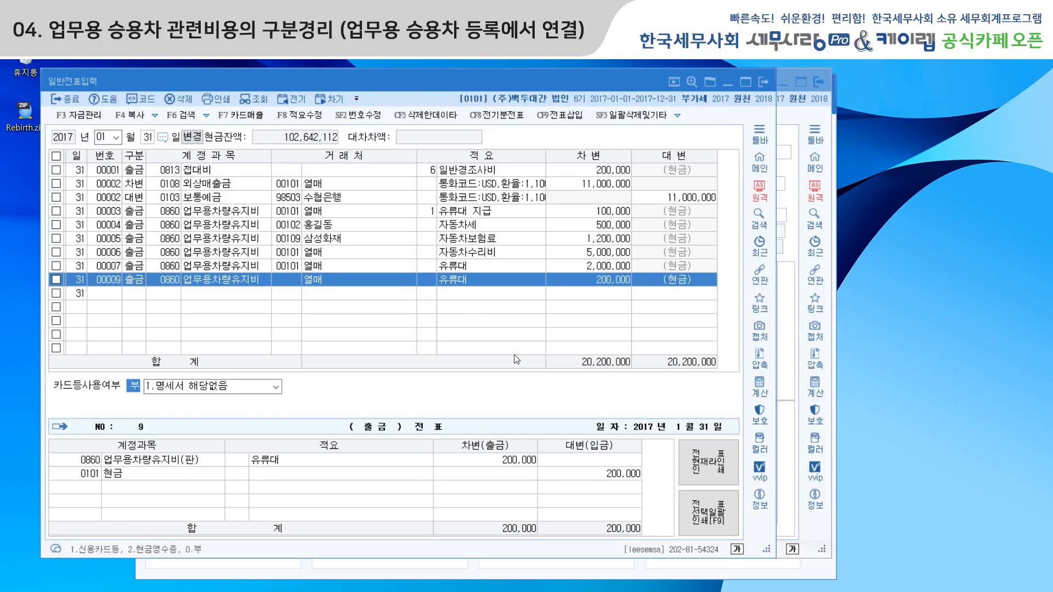
Step: Delete the newly entered 200,000 fuel voucher and close the voucher entry and account registration windows
click(56, 280)
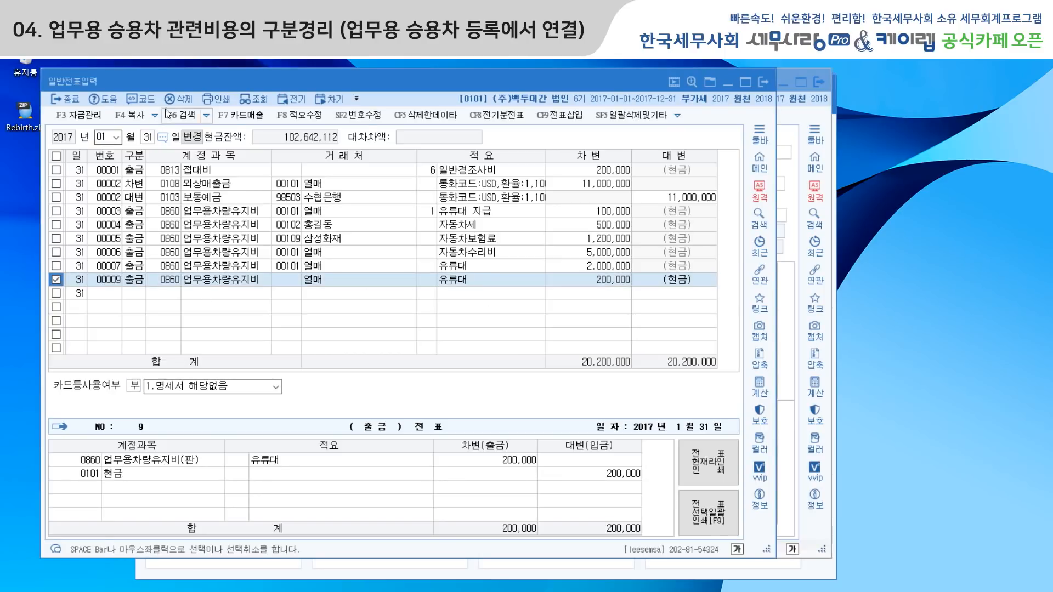
click(181, 99)
click(433, 347)
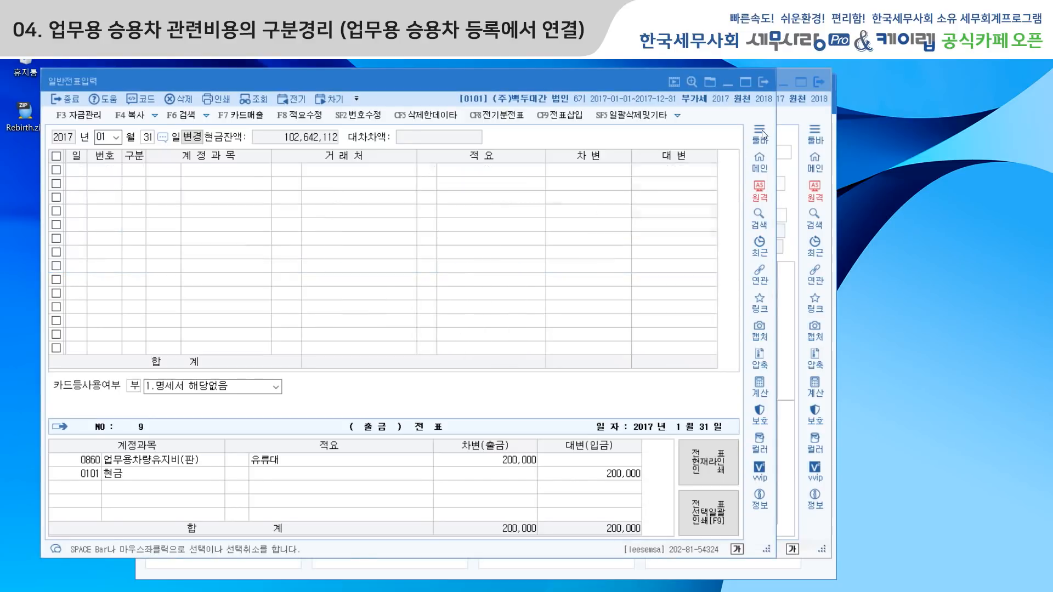
click(763, 83)
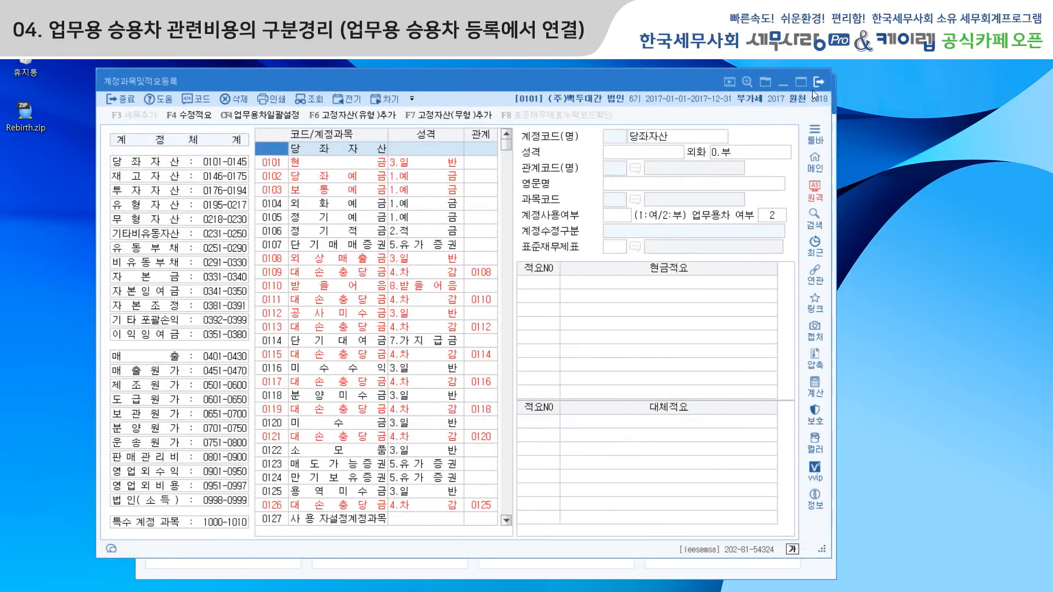
click(819, 83)
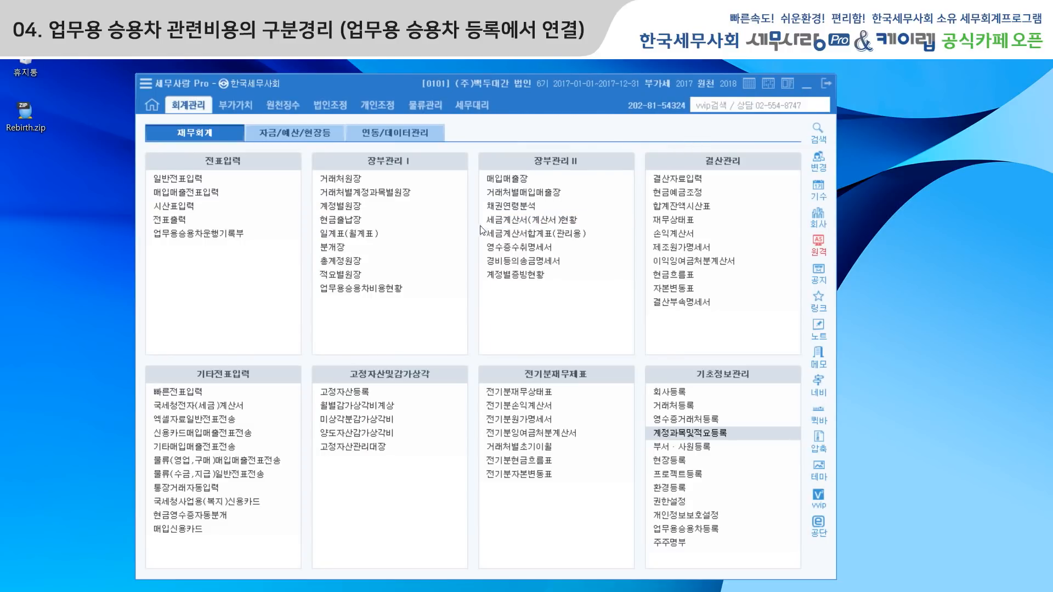
Step: Open the business car expense status (업무용승용차비용현황) and query January 1 to December 31, 2017 with lease type 0.전체
click(383, 295)
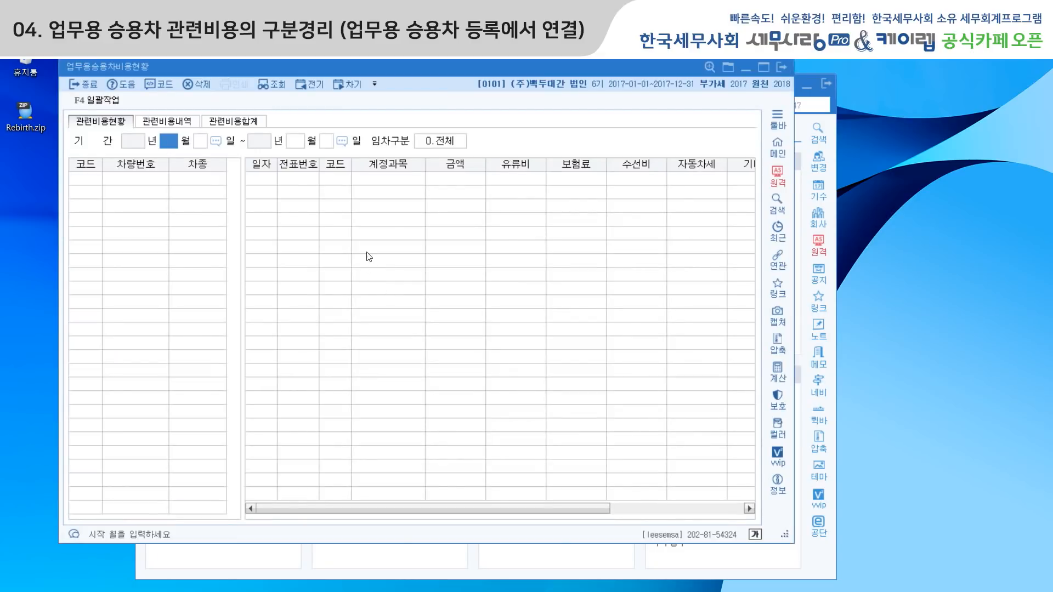
key(Return)
key(Return)
key(Return)
key(Return)
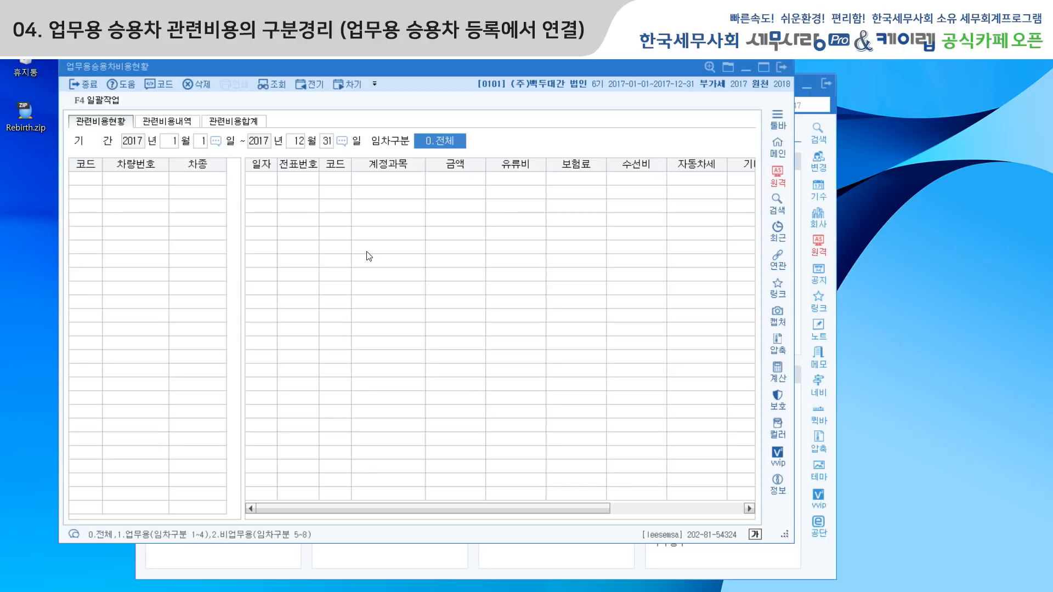
key(Return)
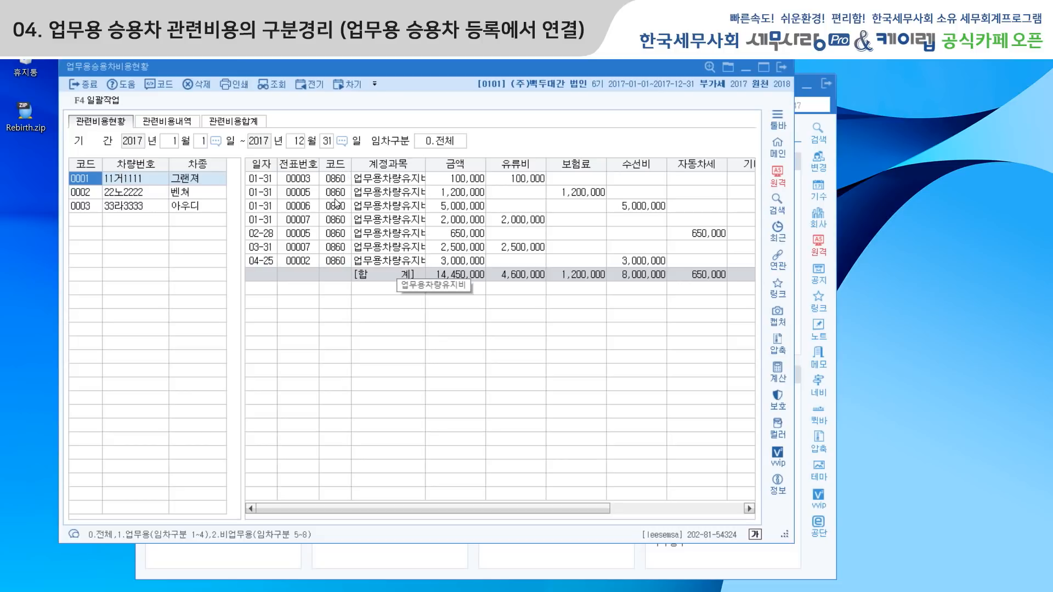
Step: Examine vehicle 0001's expenses by type, widen the window to show every column, and view vehicles 0002 and 0003
click(467, 180)
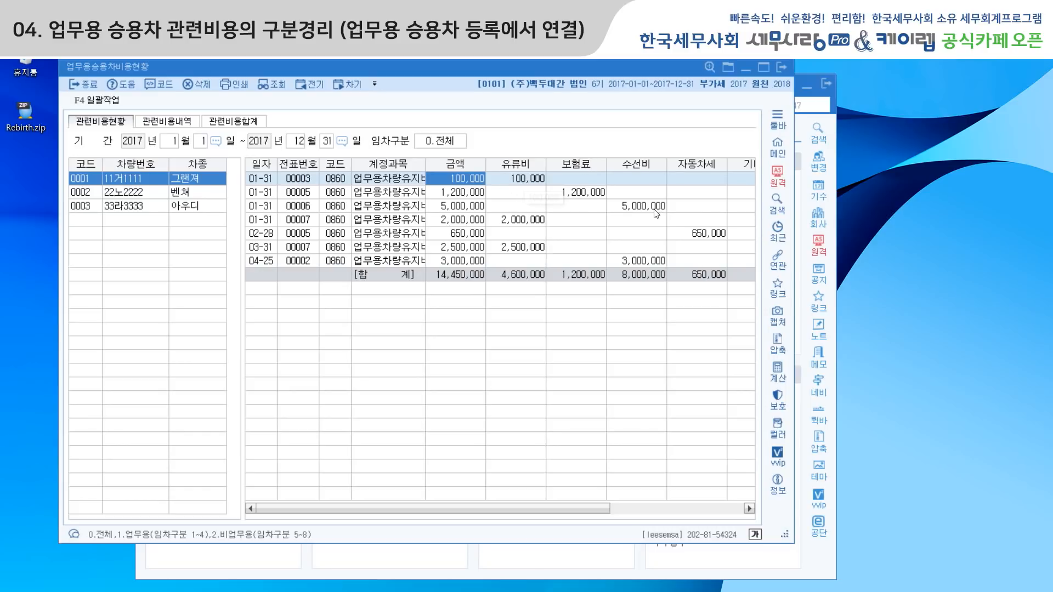
click(522, 275)
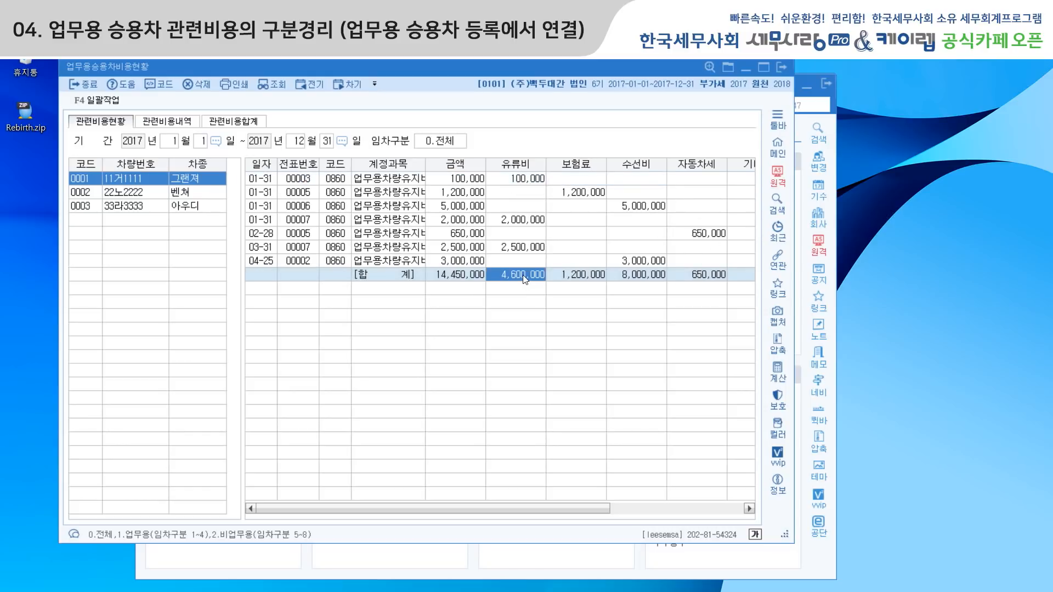
drag(792, 280, 906, 281)
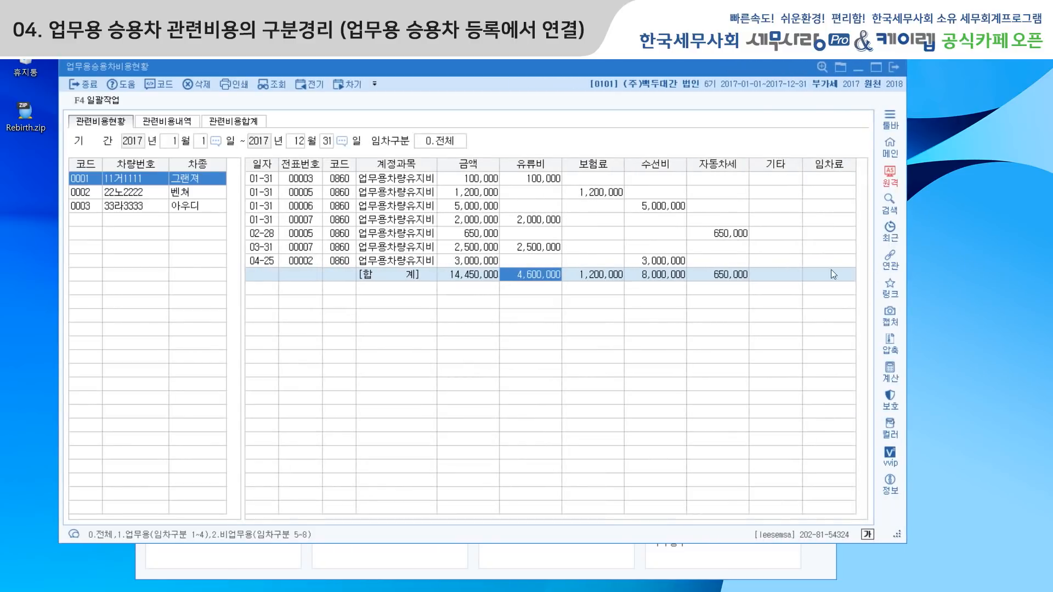
click(156, 192)
click(158, 209)
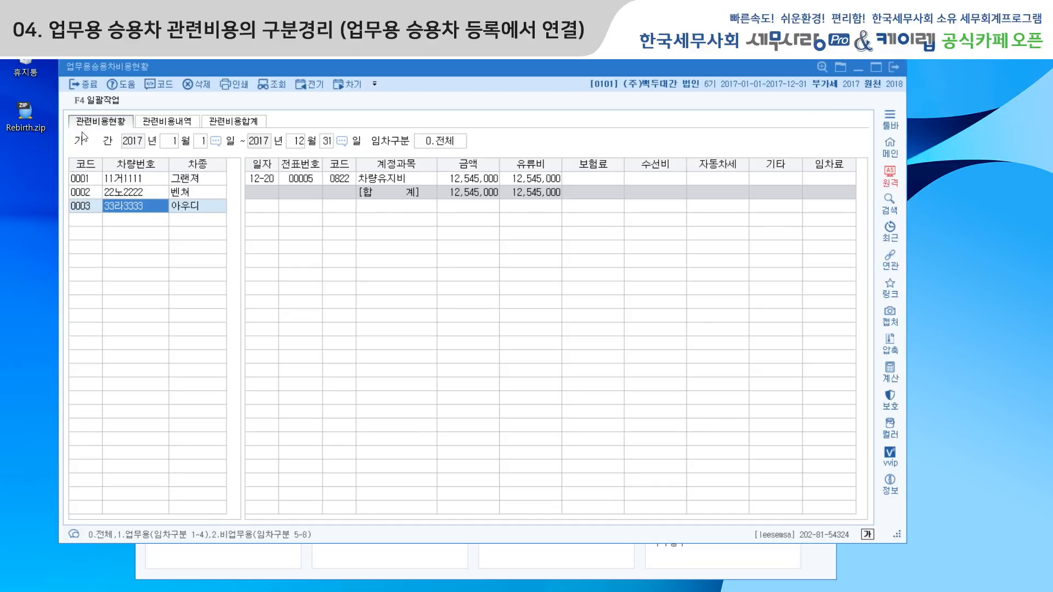
Step: Query the related expense details (관련비용내역) for all of 2017 with both filters set to 전체, and view vehicles 0002 and 0003
click(165, 125)
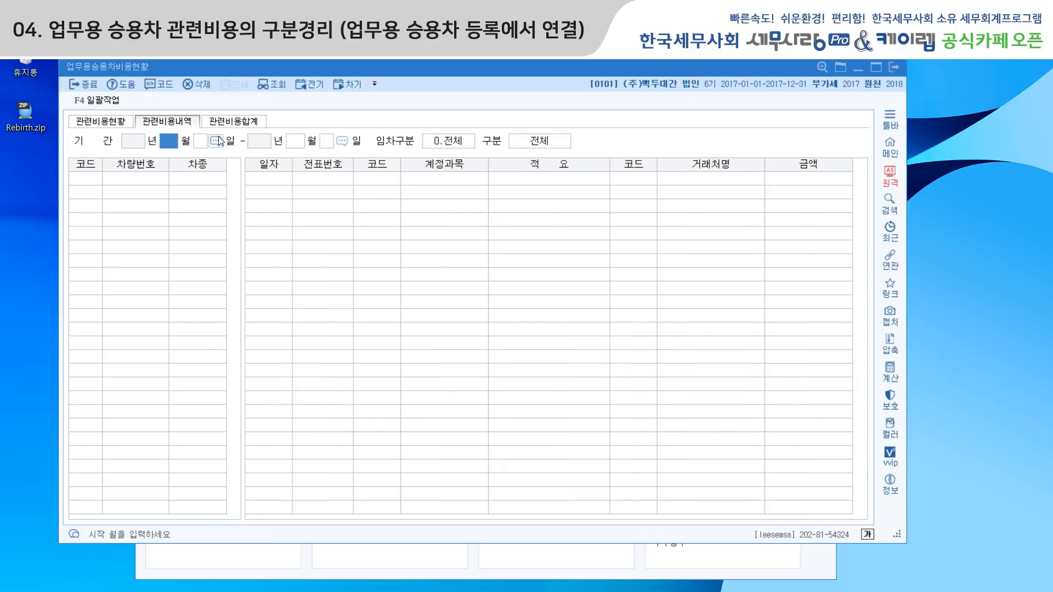
key(Return)
key(Return)
key(Return)
key(Return)
key(Return)
key(Return)
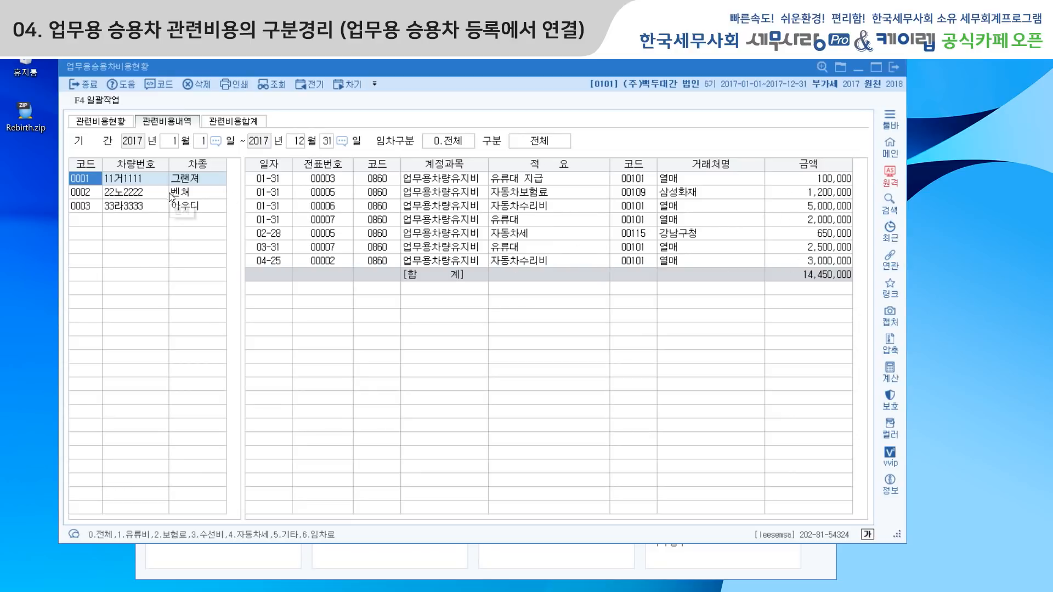
click(150, 194)
click(151, 208)
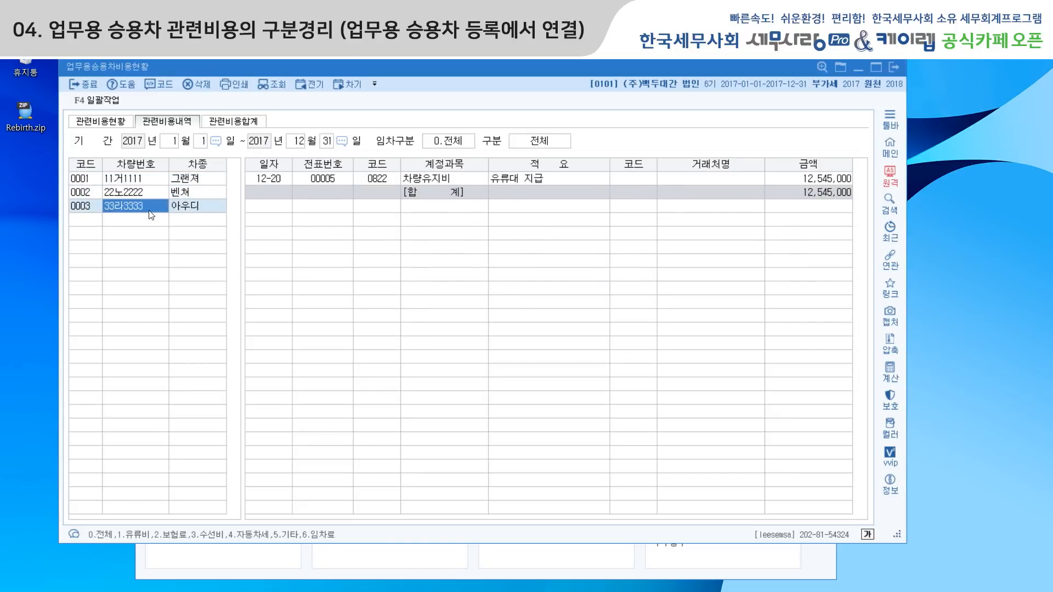
Step: Query the related expense totals (관련비용합계) for all of 2017 with lease type 0.전체 and grouping 0.계정별합계, then close the expense status
click(235, 123)
key(Return)
key(Return)
key(Return)
key(Return)
key(Return)
key(Return)
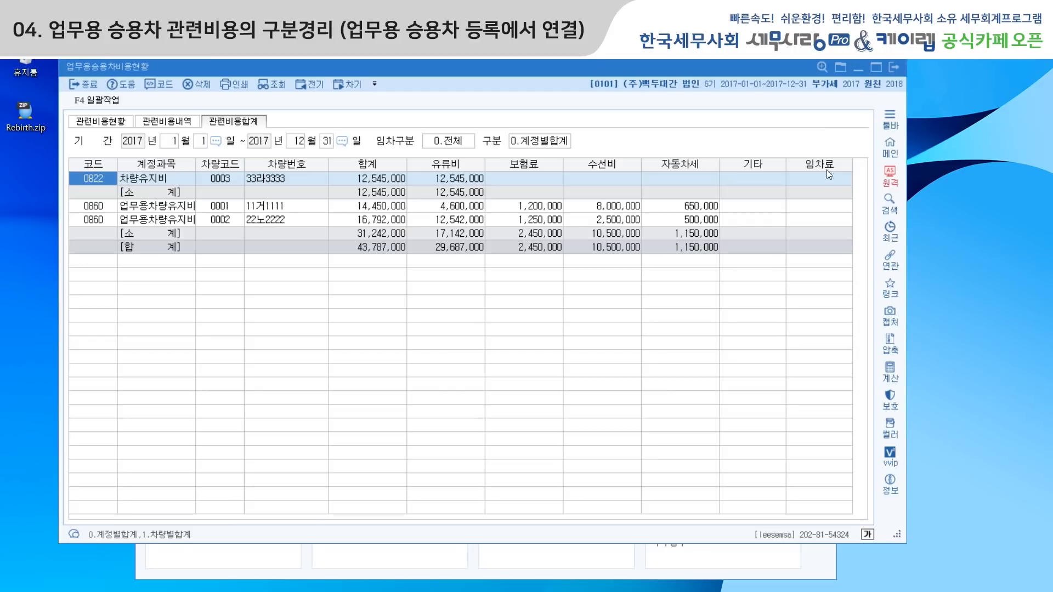
click(900, 68)
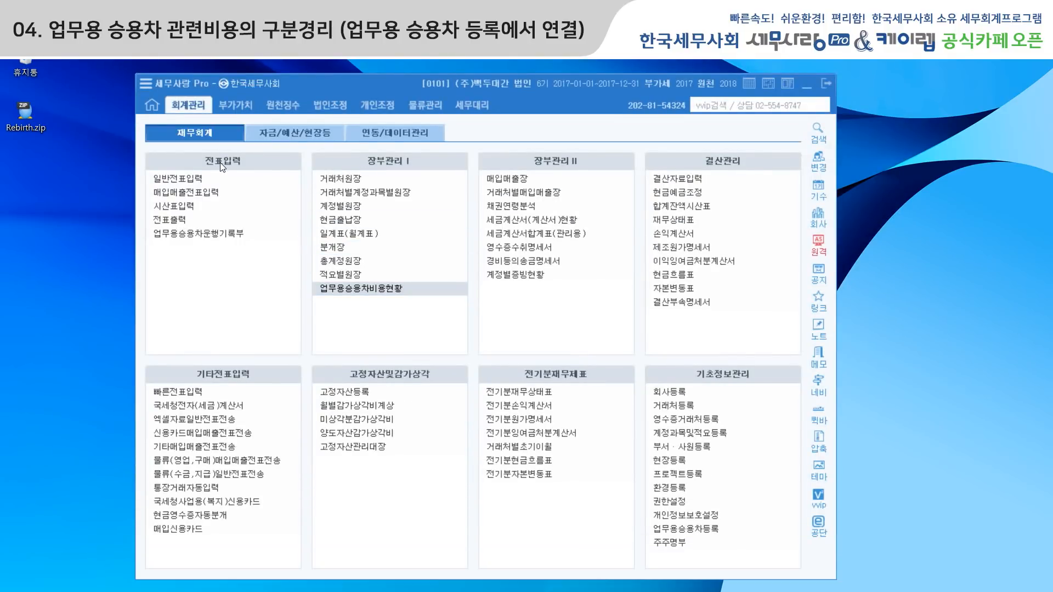
Step: Open the business car driving log (업무용승용차운행기록부) for vehicle 0001 and examine the purpose of use (사용목적) of its January trips
click(213, 236)
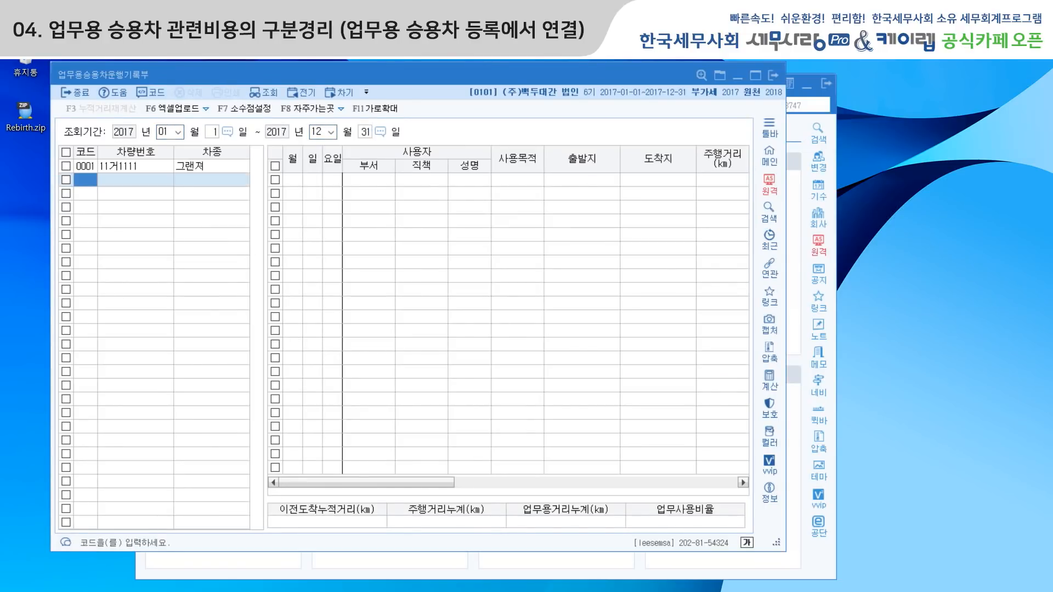
click(149, 171)
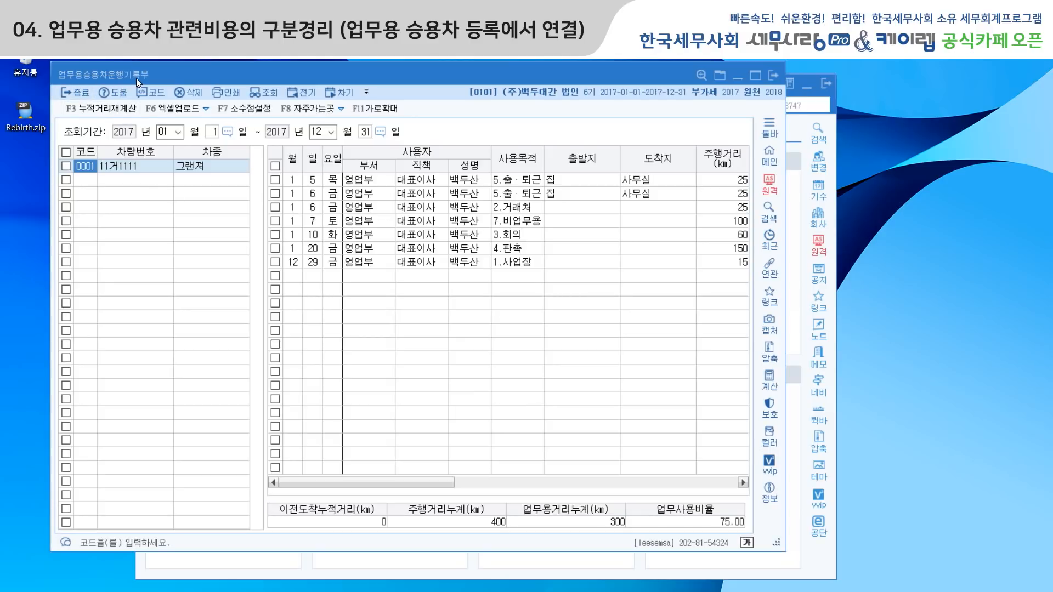
click(527, 180)
click(522, 195)
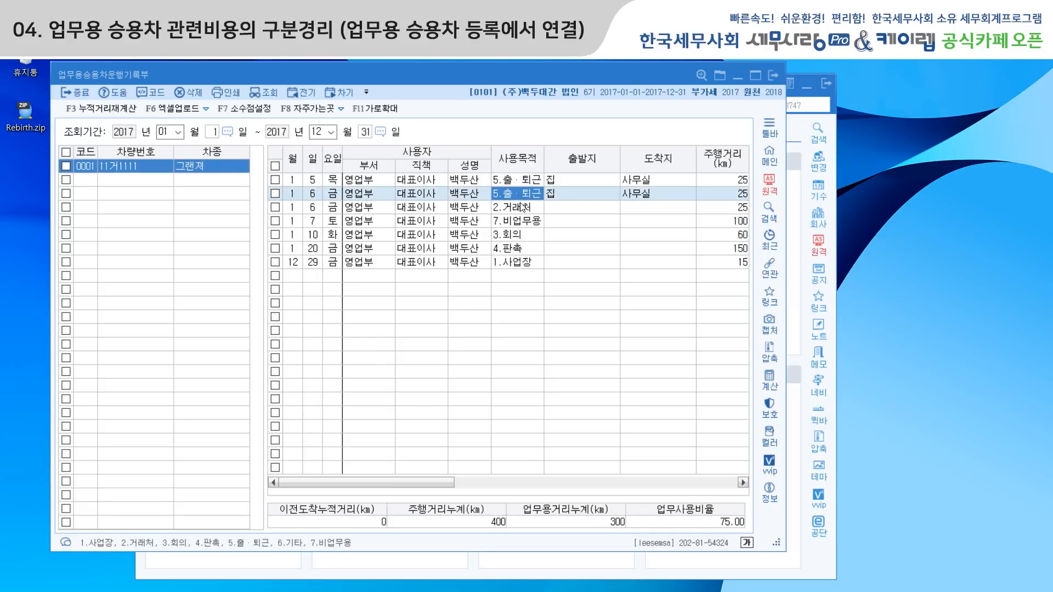
click(523, 207)
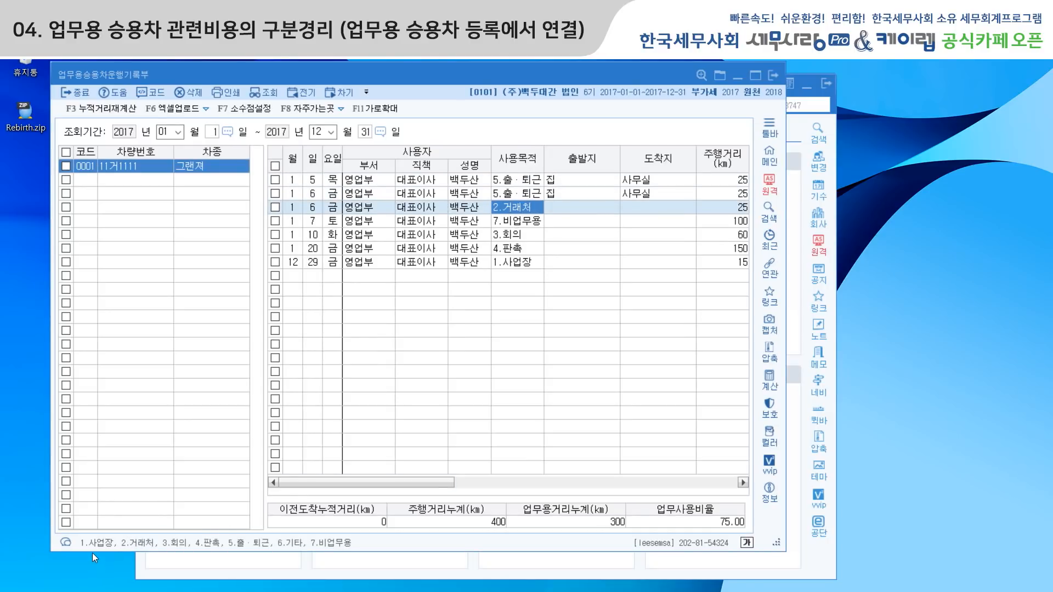